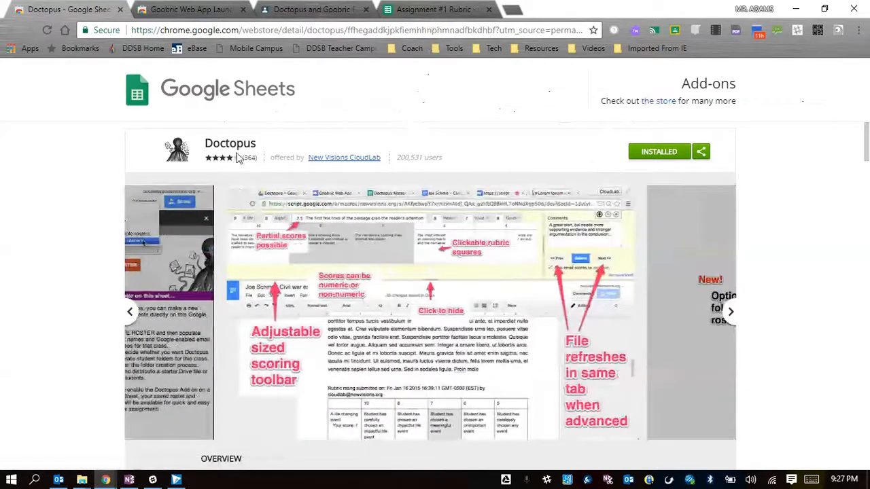
View the Goobric Web App Launcher store listing and the instructions of Assignment #1 in the Doctopus and Goobric class.
left_click(201, 14)
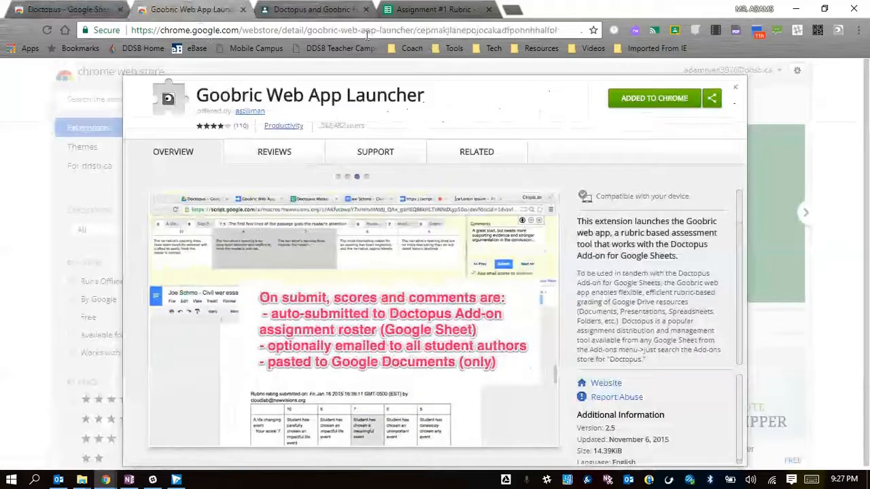
left_click(309, 10)
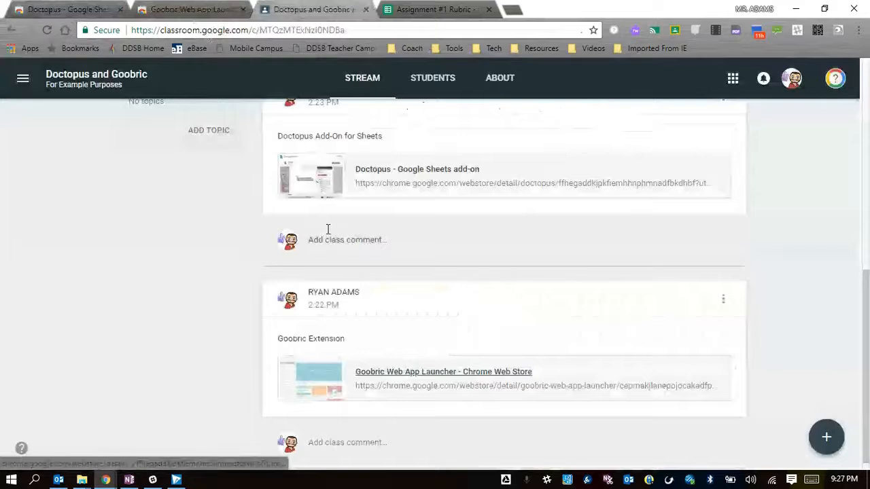
scroll(404, 218, "up", 10)
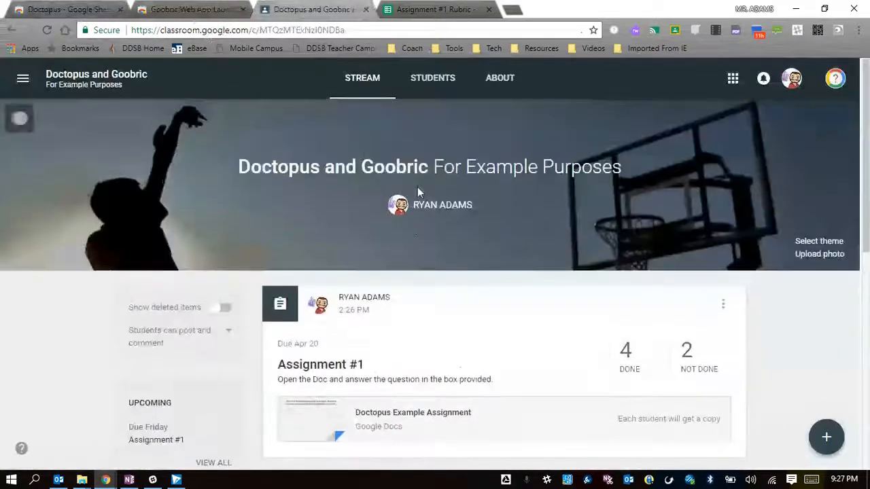
scroll(394, 304, "down", 1)
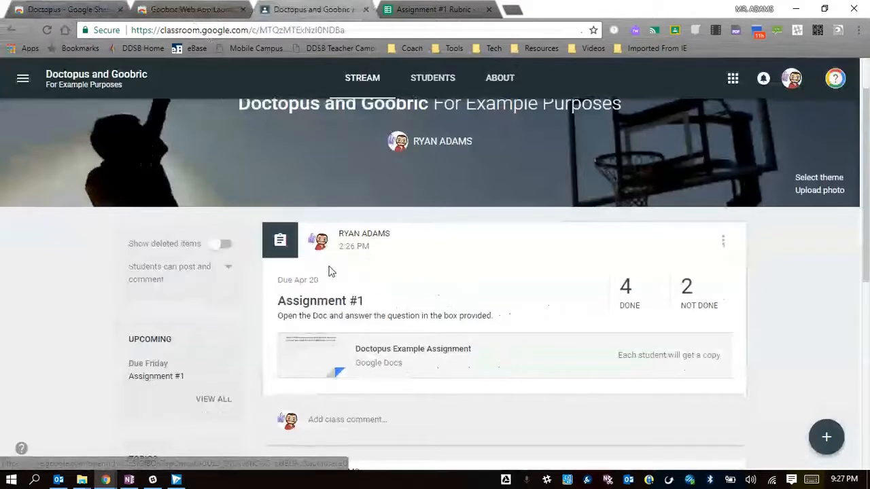
scroll(333, 265, "down", 1)
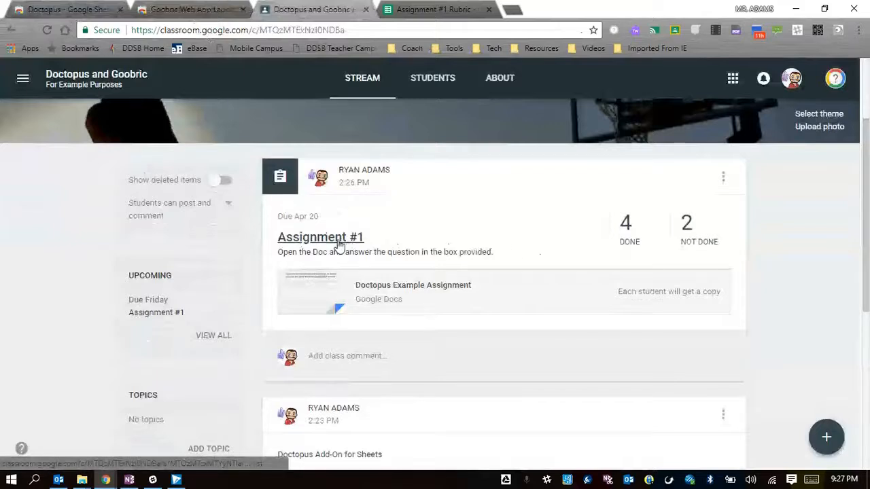
left_click(535, 255)
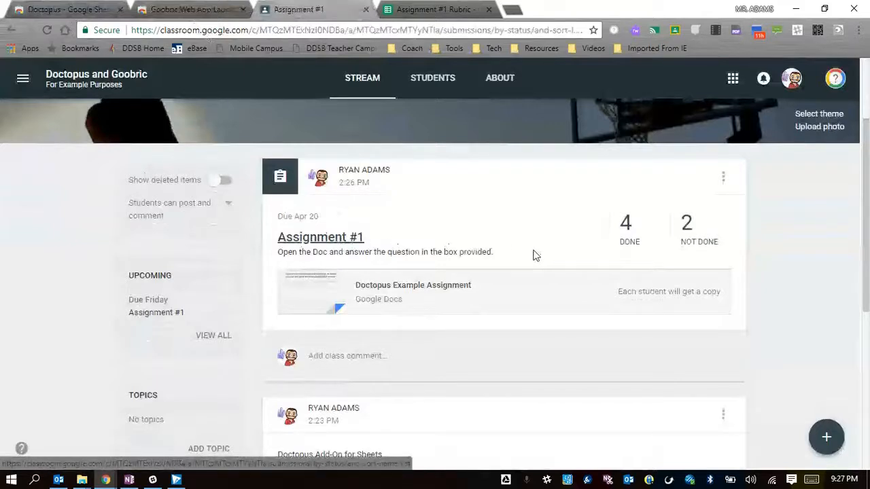
left_click(406, 78)
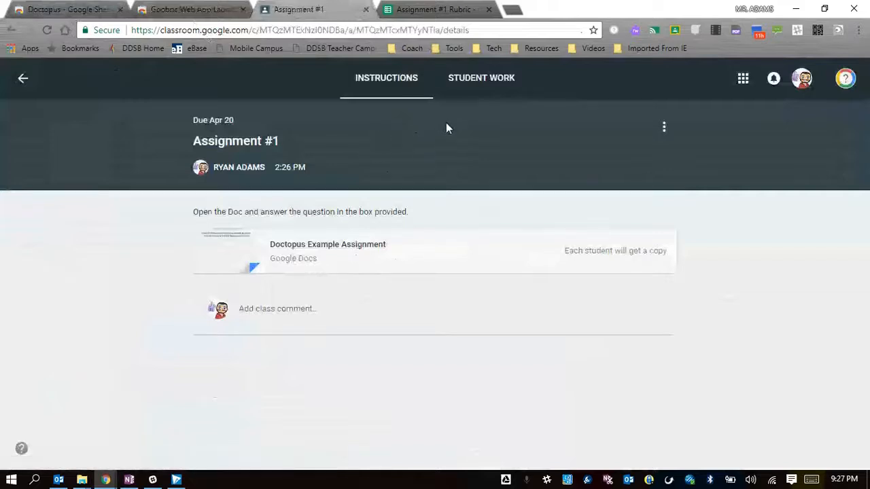
Examine the score levels, cell notes and three criteria in the Assignment #1 Rubric spreadsheet.
left_click(439, 10)
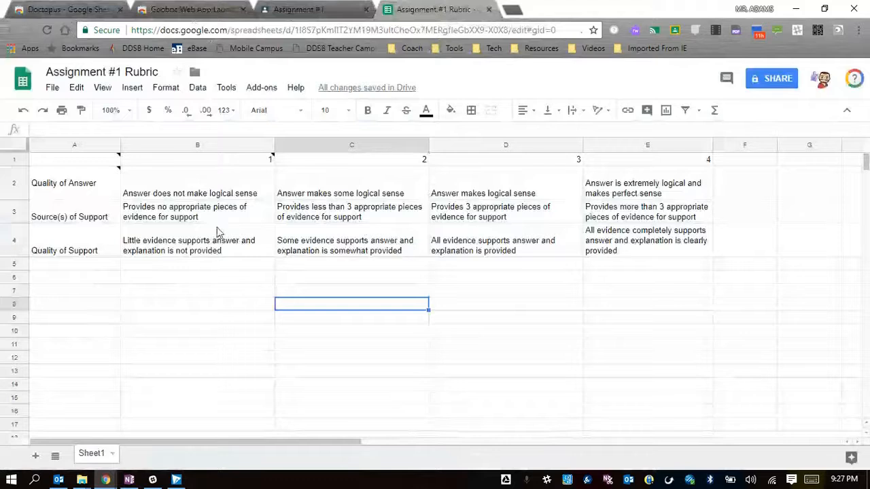
mouse_move(86, 199)
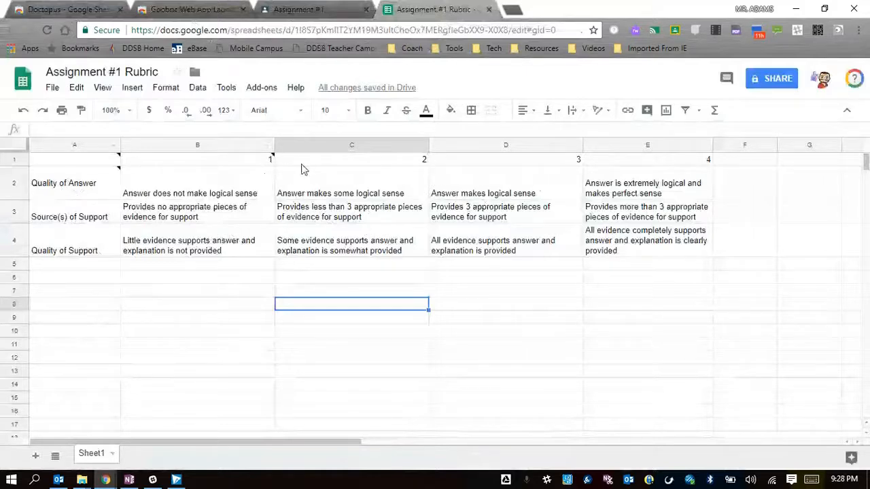
mouse_move(255, 163)
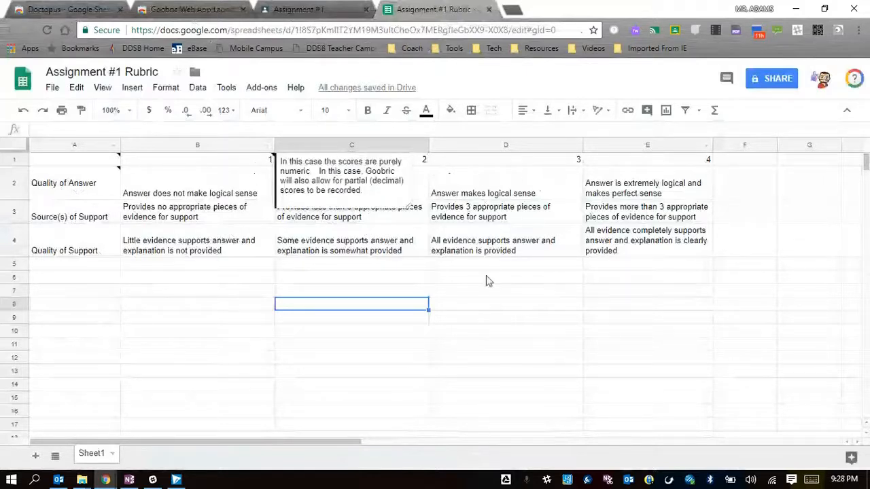
mouse_move(82, 183)
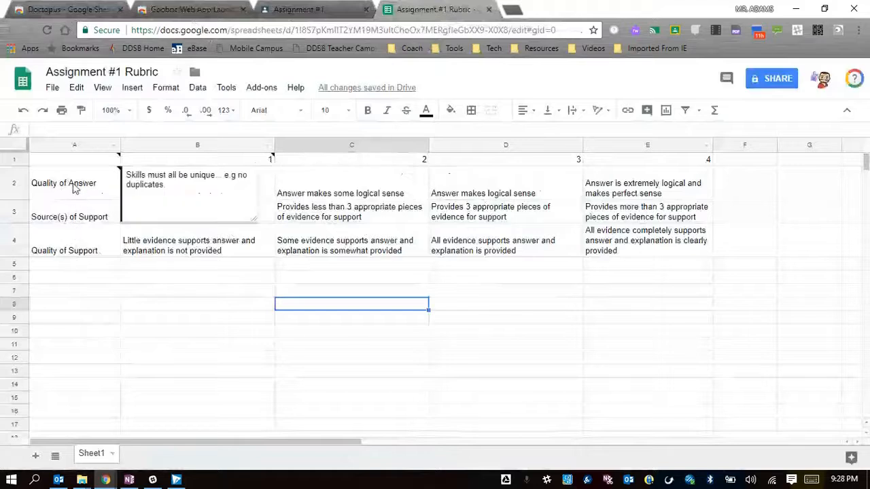
left_click(75, 188)
left_click(77, 218)
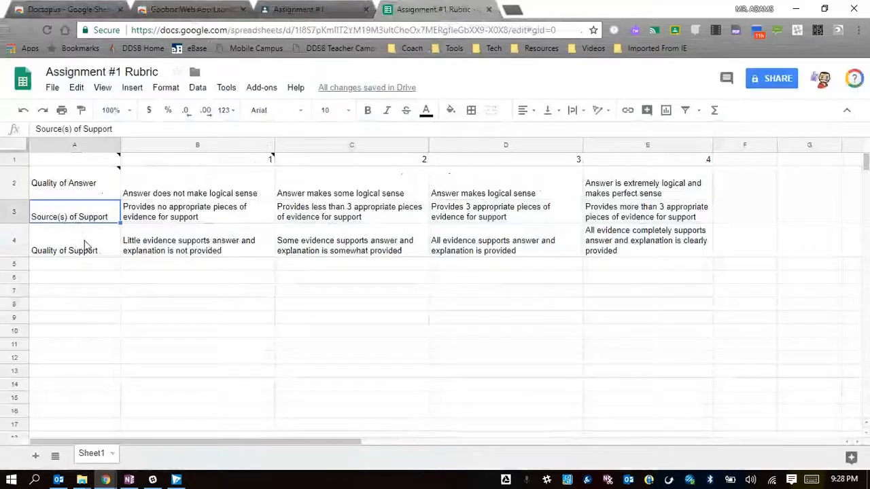
left_click(87, 250)
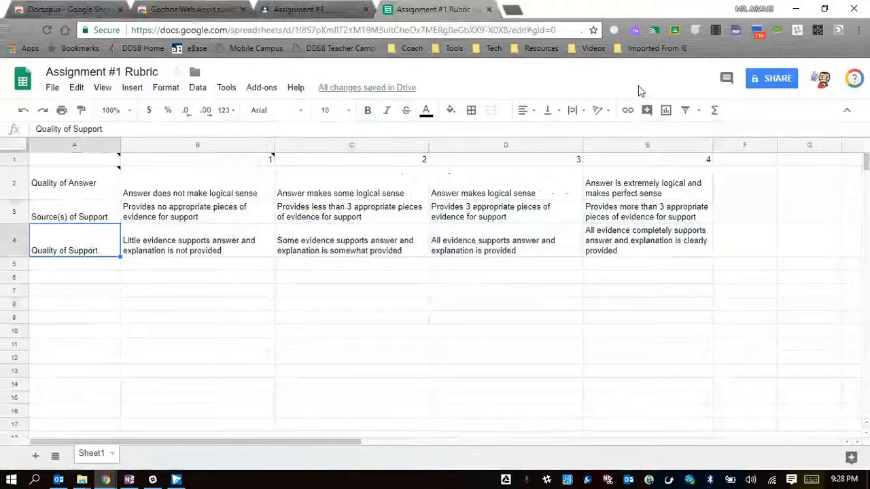
Leave the Assignment #1 page in Google Classroom and create a blank Google Sheets spreadsheet from My Drive.
left_click(303, 11)
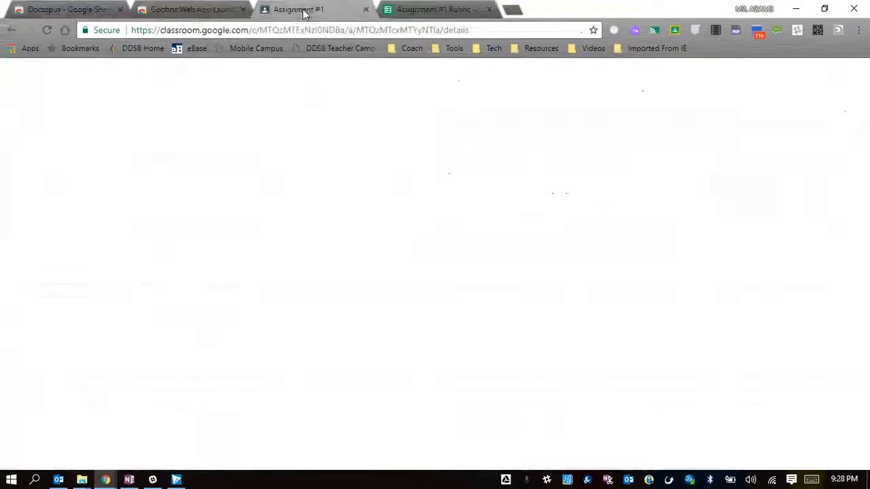
left_click(30, 84)
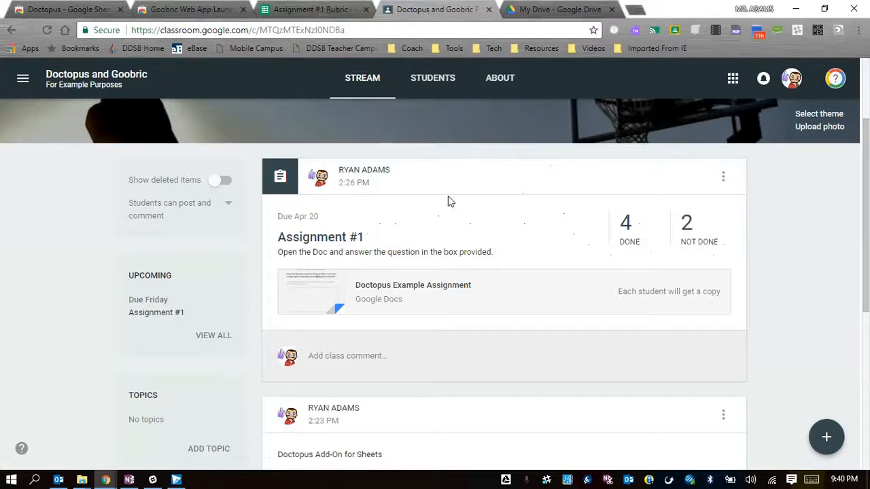
left_click(549, 9)
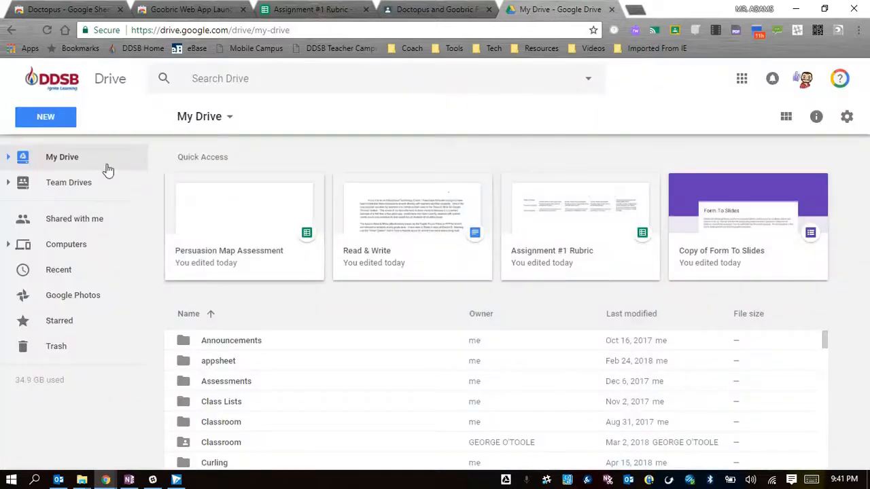
left_click(46, 119)
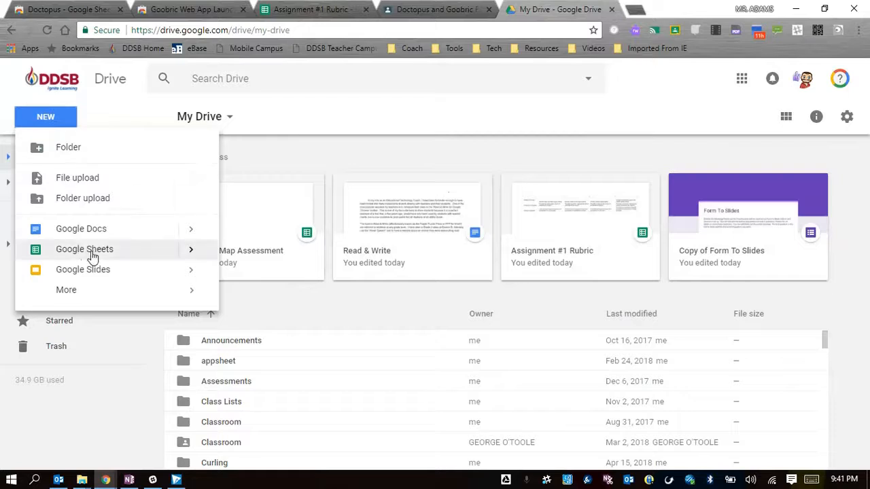
mouse_move(196, 255)
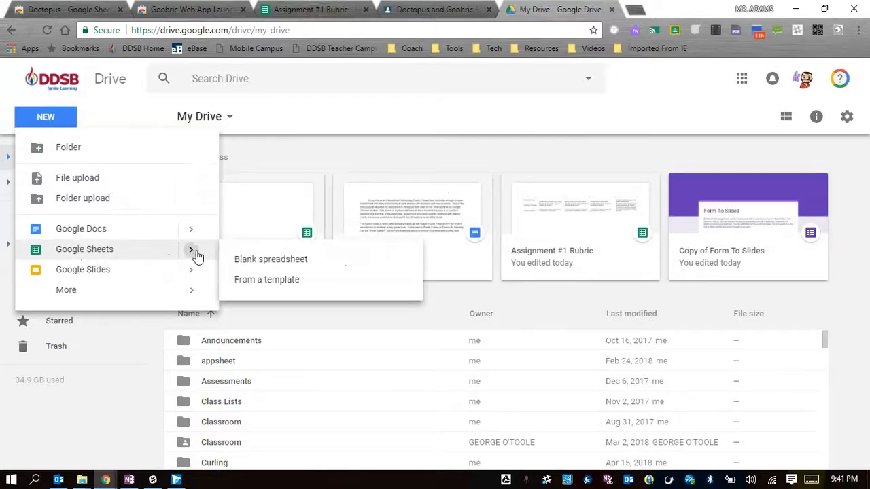
left_click(242, 261)
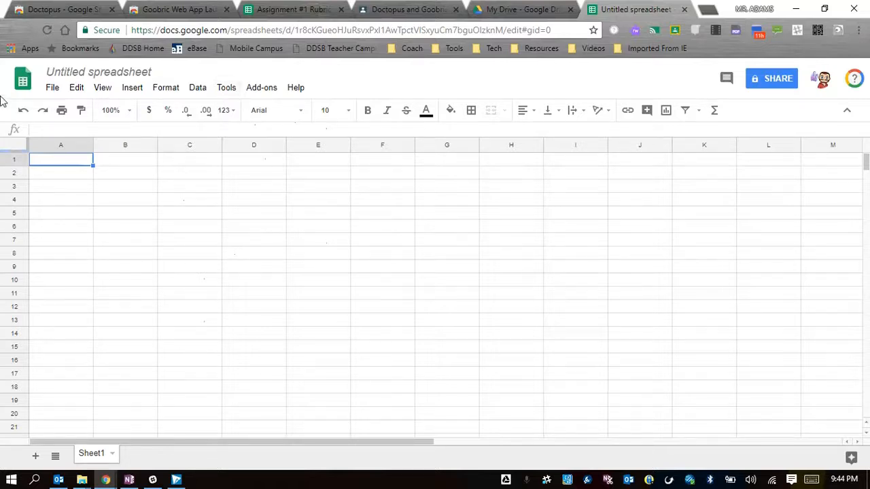
Launch the Doctopus add-on in the new spreadsheet and dismiss its third-party application warning.
left_click(261, 88)
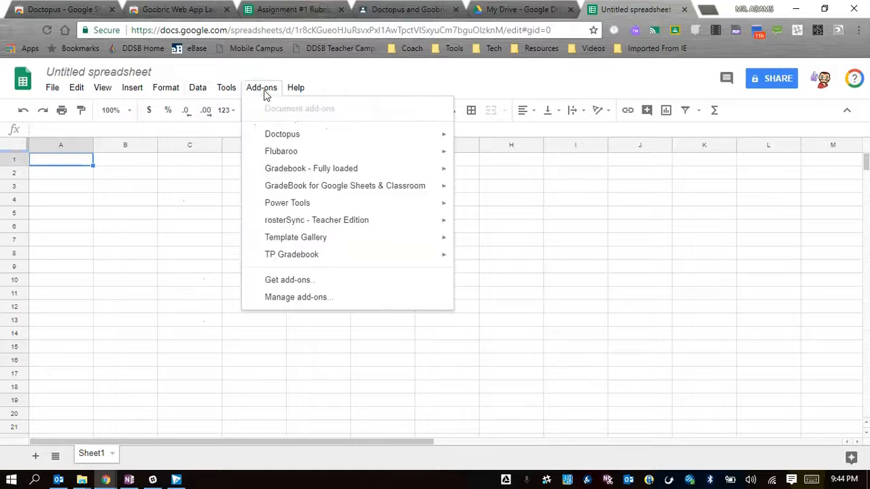
mouse_move(291, 139)
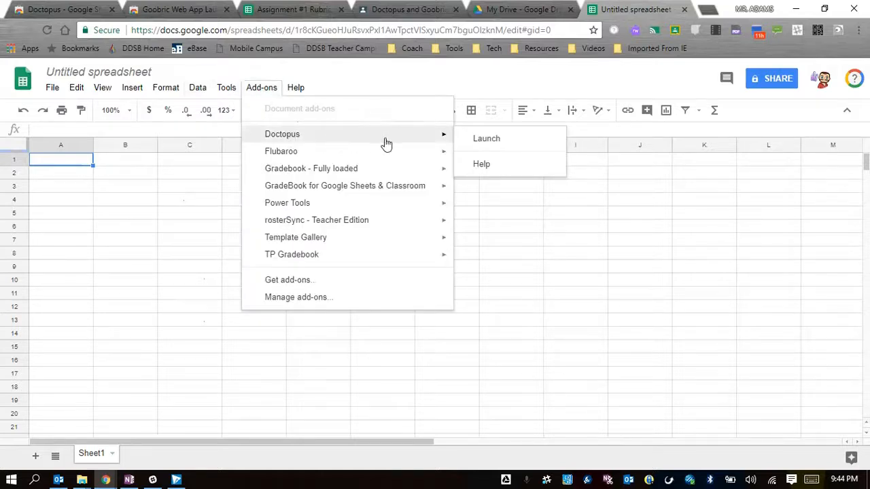
left_click(489, 139)
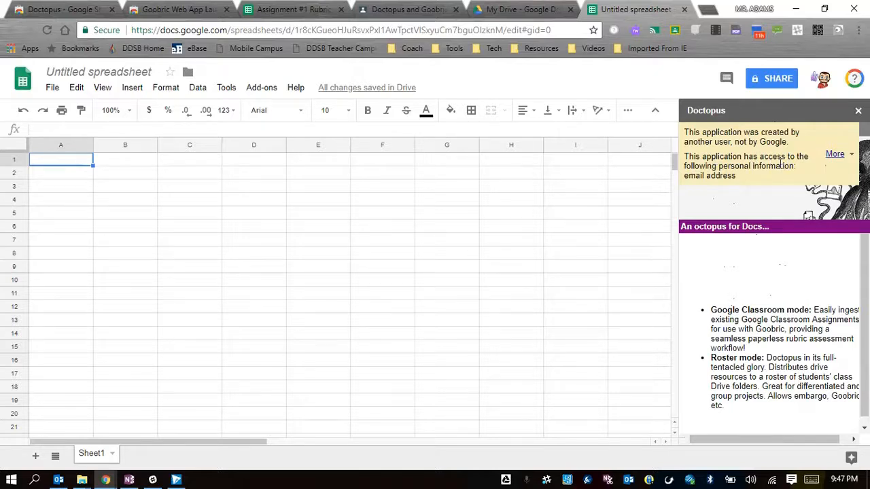
left_click(834, 155)
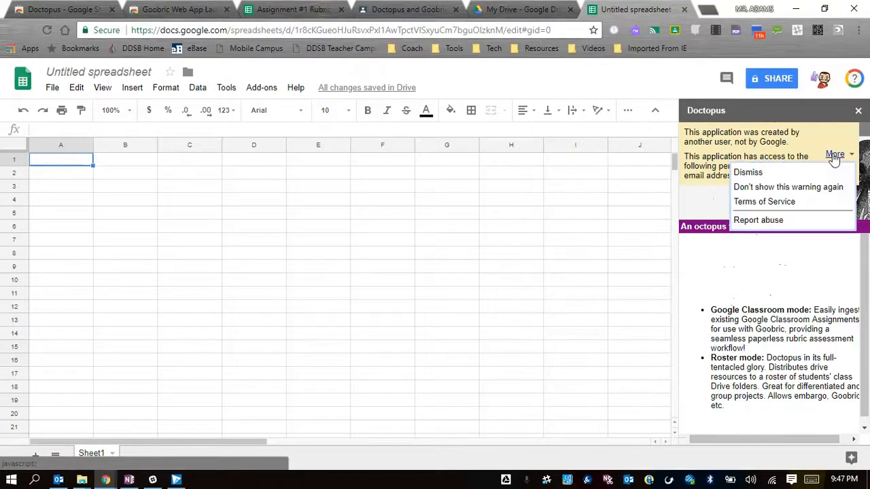
left_click(758, 189)
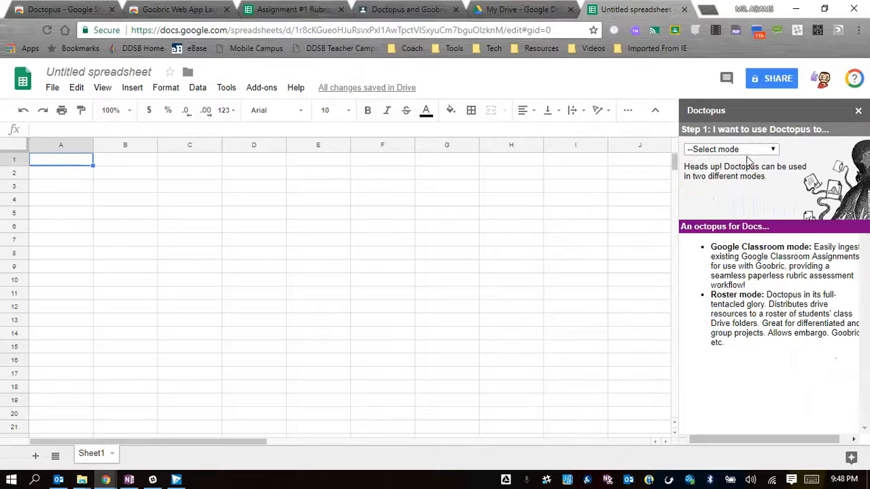
Set Doctopus to ingest a Google Classroom assignment and ingest Assignment #1 from the class Doctopus and Goobric For Example Purposes.
left_click(772, 150)
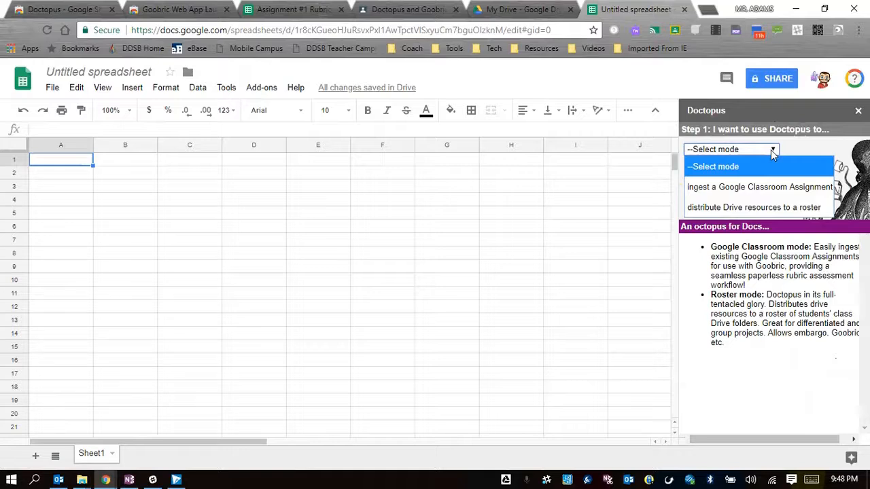
left_click(737, 188)
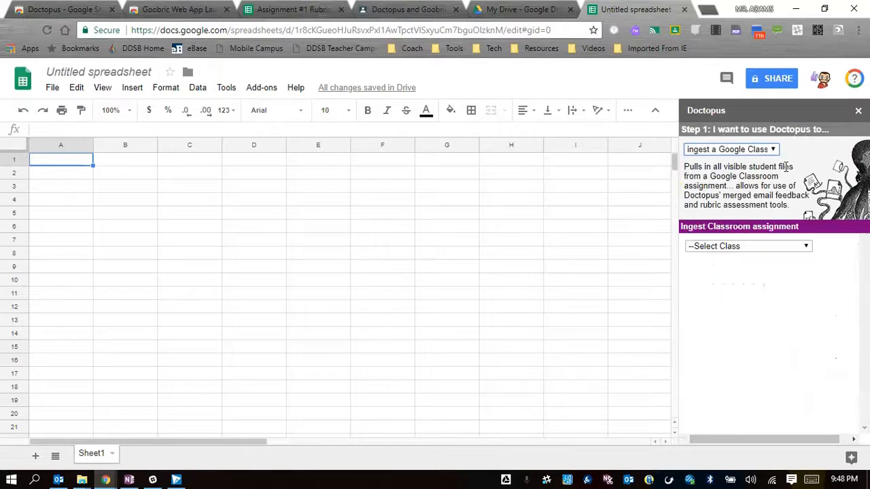
left_click(756, 247)
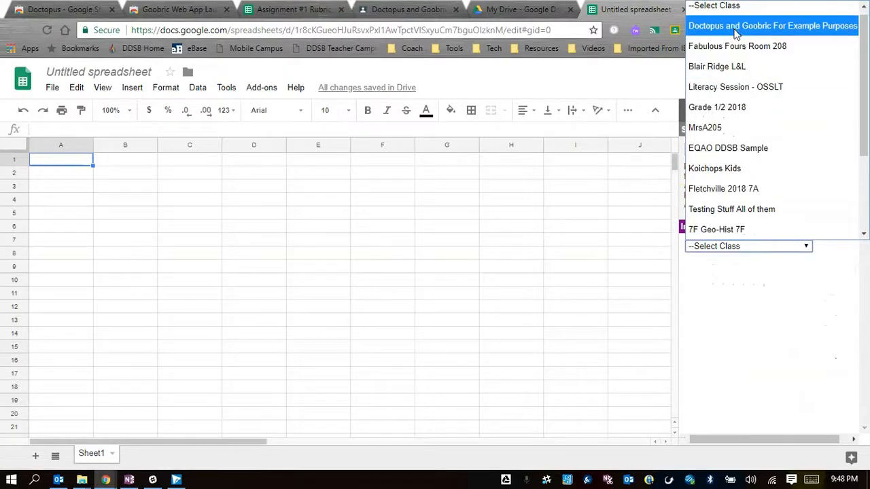
left_click(736, 28)
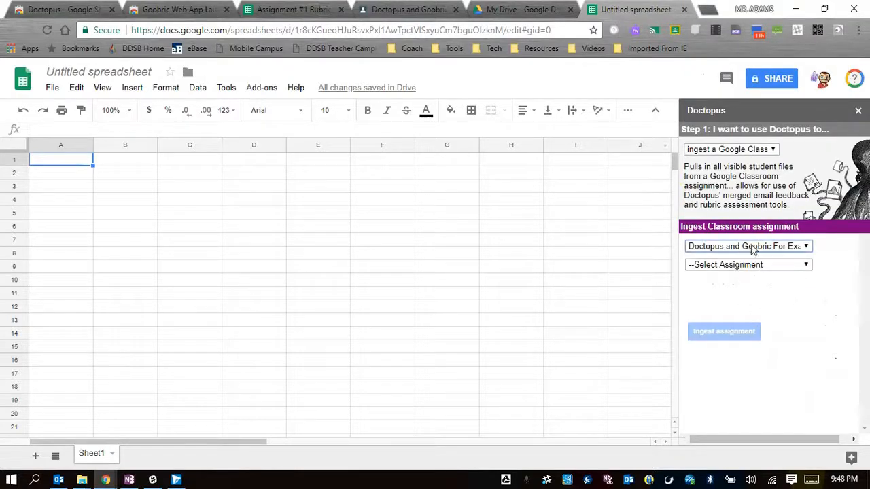
left_click(748, 266)
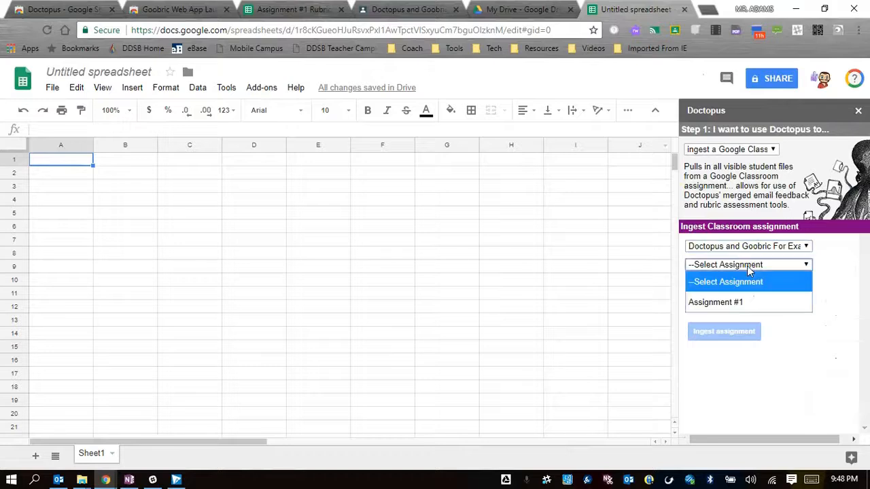
left_click(733, 304)
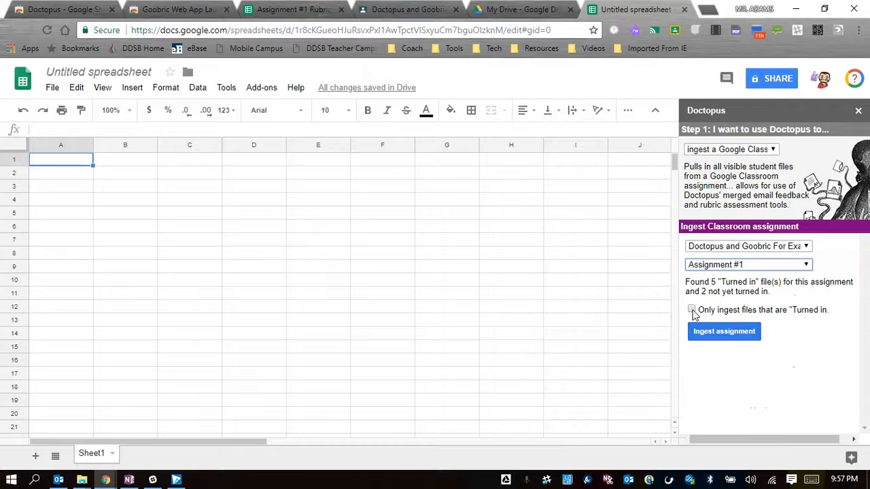
left_click(725, 332)
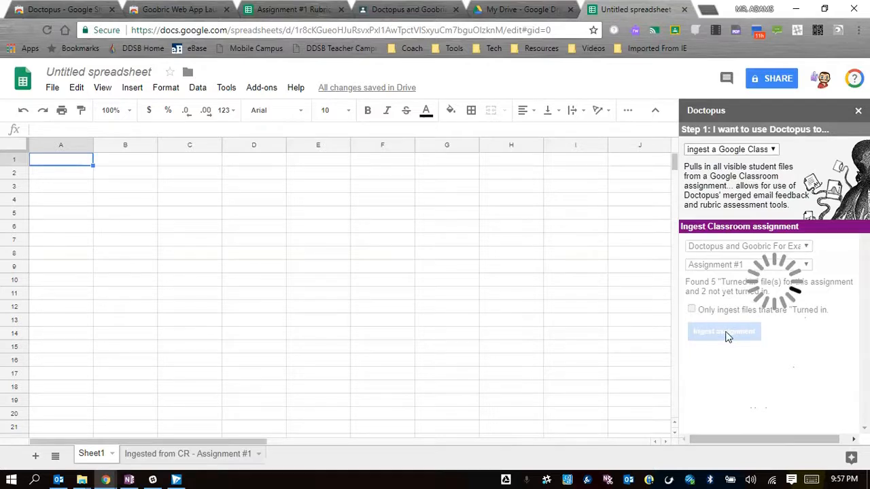
Open the sheet Ingested from CR - Assignment #1 and dismiss the application warning in Doctopus Assignment Tools.
left_click(175, 457)
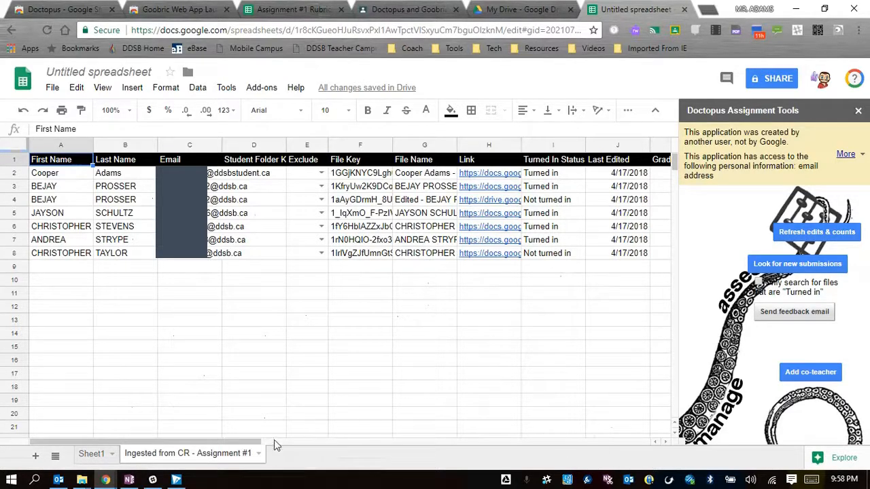
left_click_drag(252, 443, 336, 442)
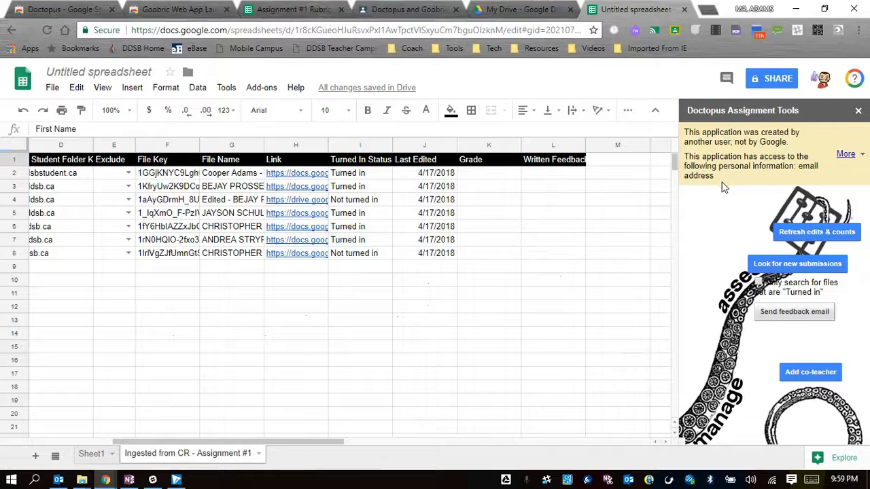
left_click(845, 154)
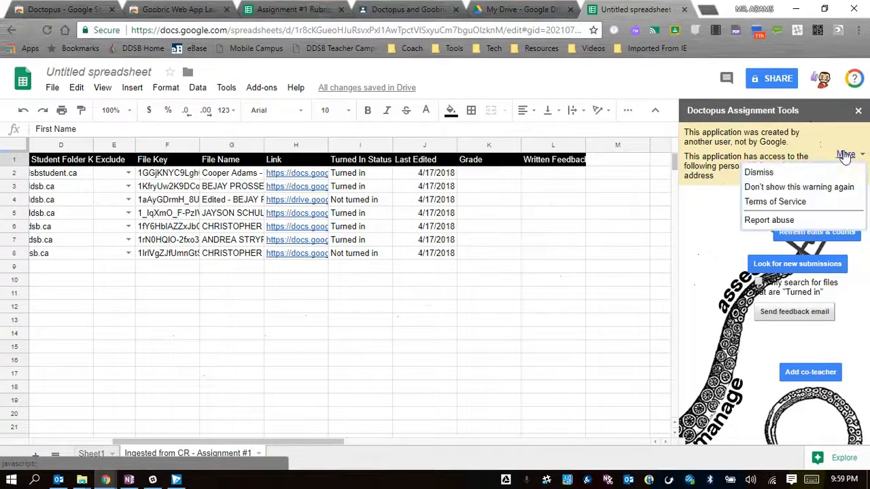
left_click(761, 173)
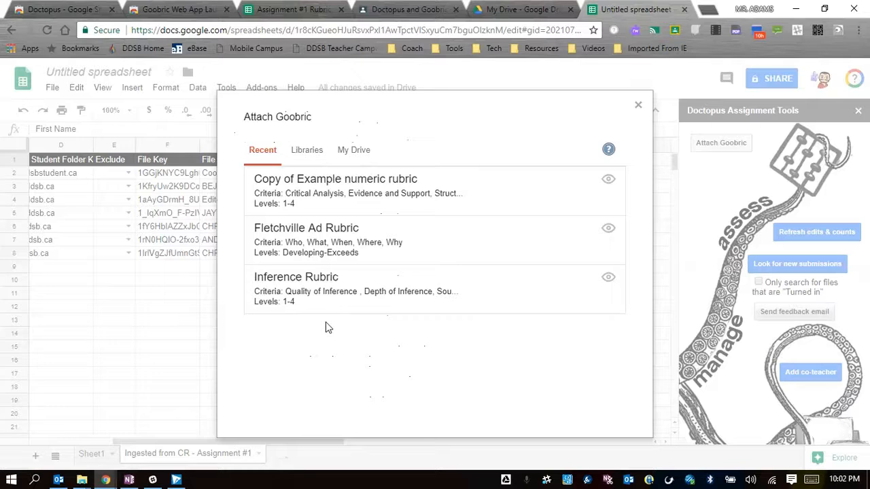
Choose the Assignment #1 Rubric spreadsheet from My Drive as the Goobric to attach.
left_click(307, 155)
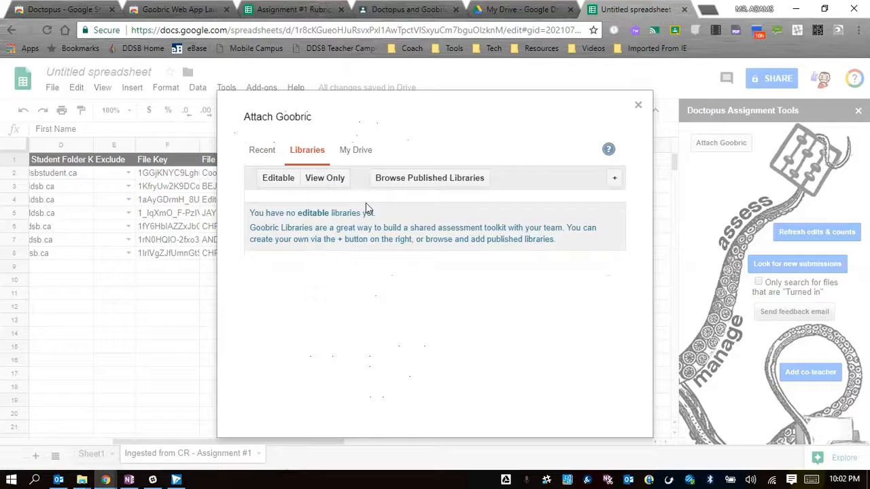
left_click(354, 158)
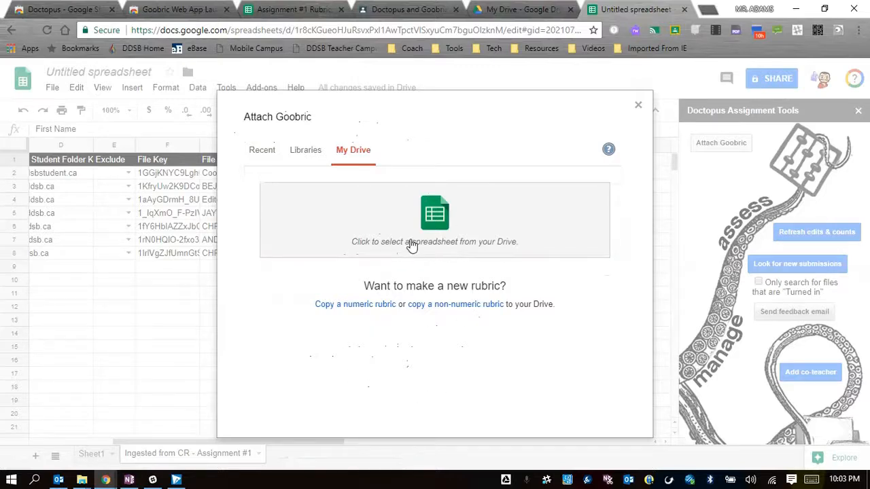
left_click(486, 242)
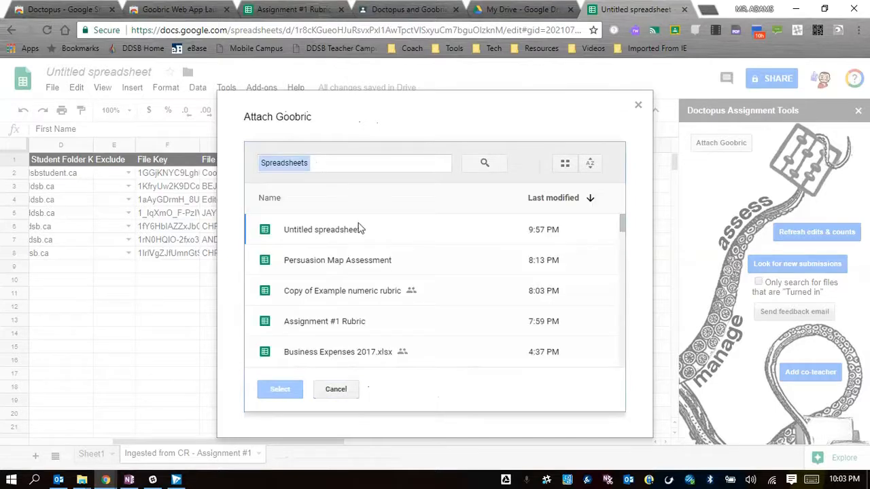
left_click(322, 320)
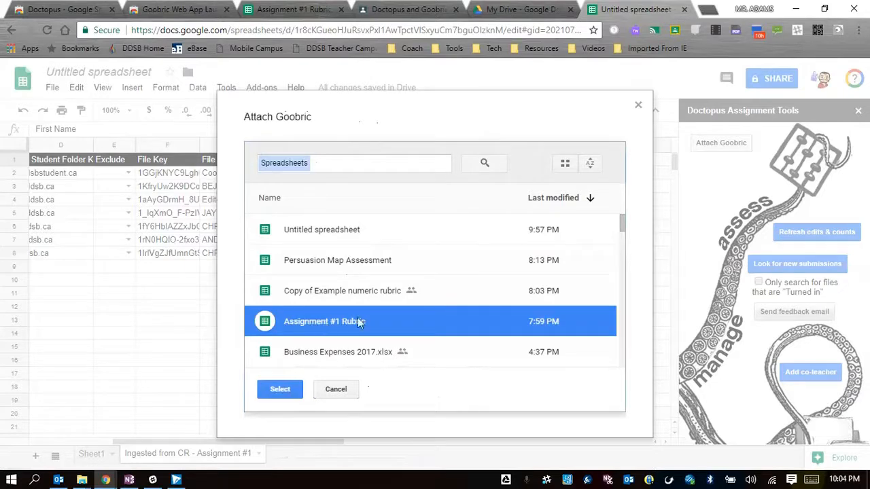
left_click(285, 392)
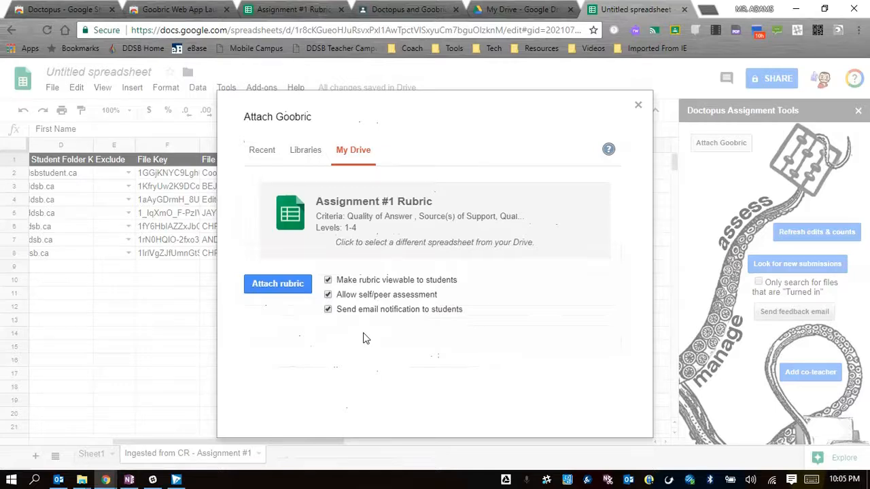
Attach the rubric with self/peer assessment and student email notification turned off, and dismiss the application warning in Doctopus Assignment Tools.
left_click(327, 310)
left_click(327, 294)
left_click(275, 291)
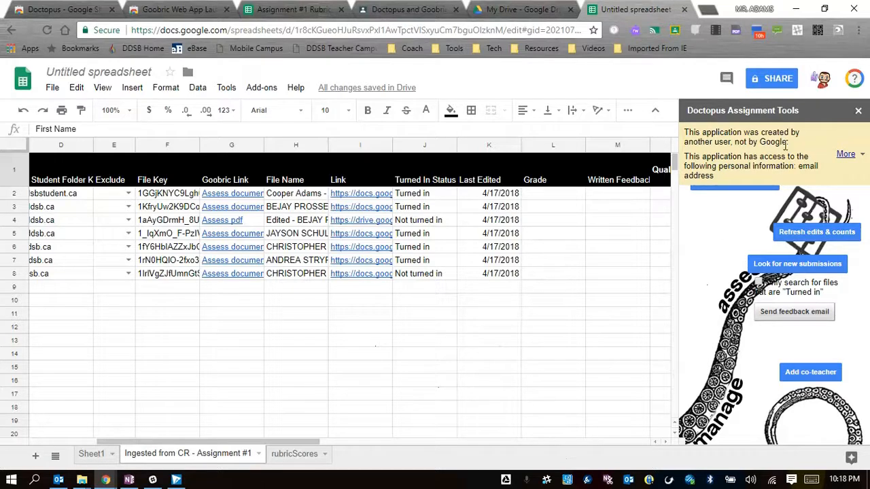
left_click(847, 156)
left_click(760, 172)
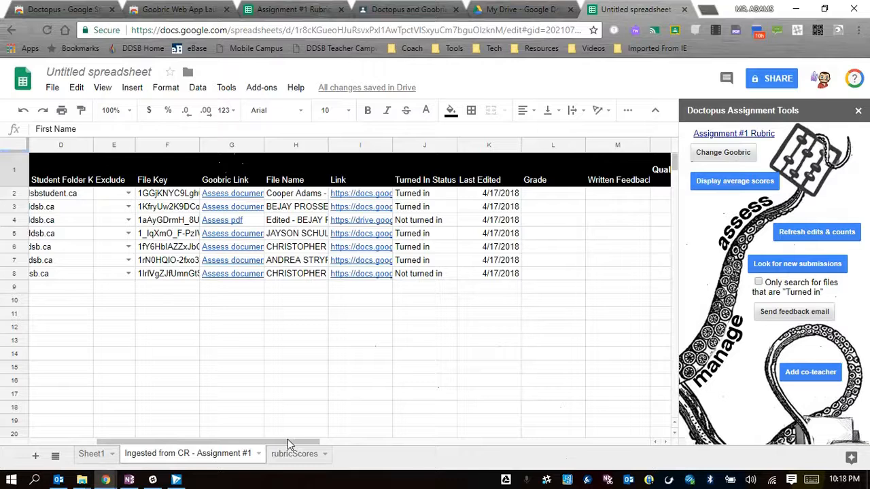
Check the rubricScores sheet and open the Goobric assessment link for the student in row 2 of the ingested sheet.
left_click_drag(286, 439, 226, 443)
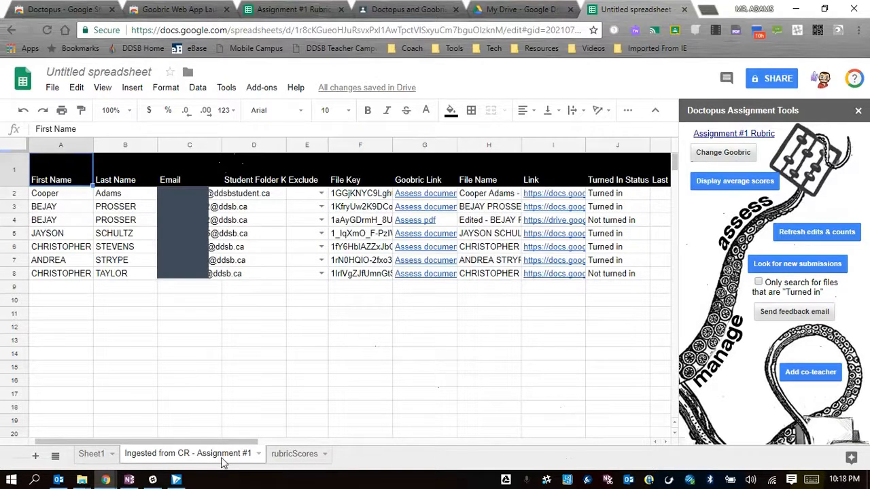
left_click(306, 459)
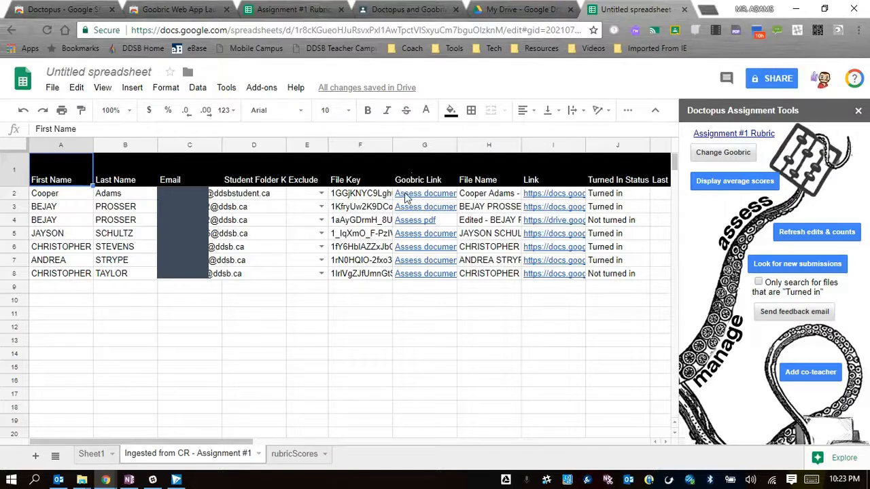
mouse_move(428, 196)
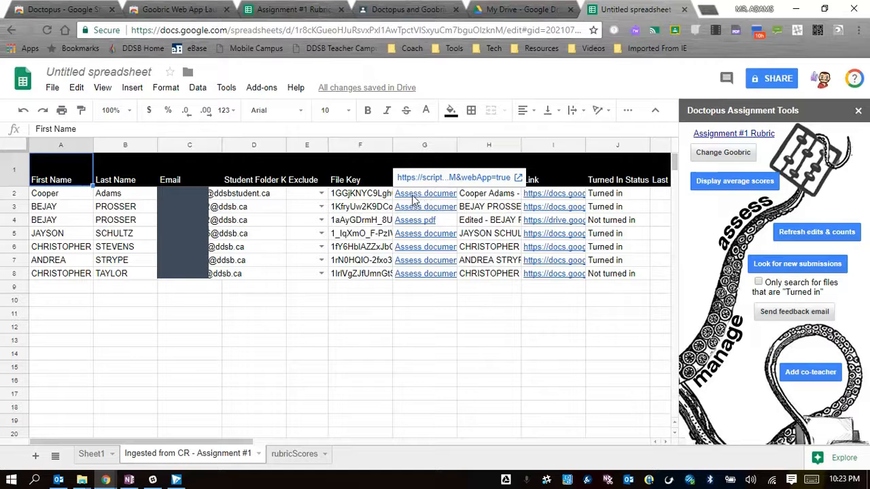
left_click(450, 179)
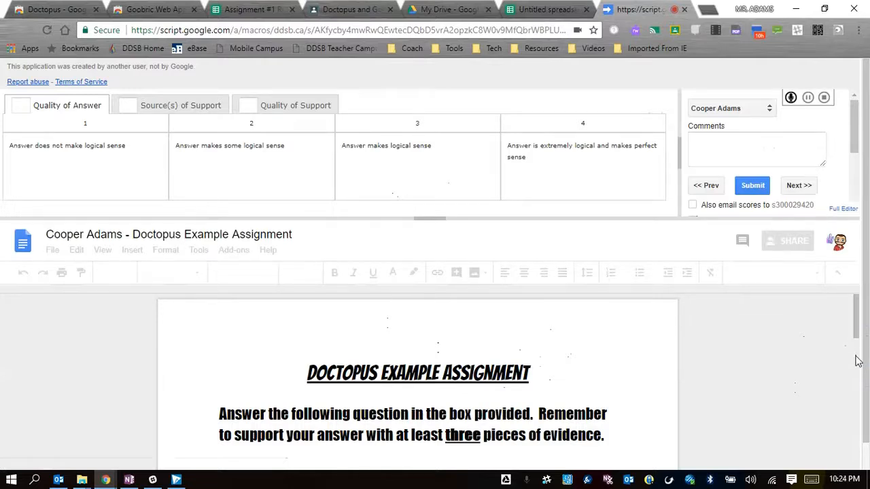
Add the comment "Check spelling" to the word "FInally" in the student's answer box.
scroll(856, 360, "down", 1)
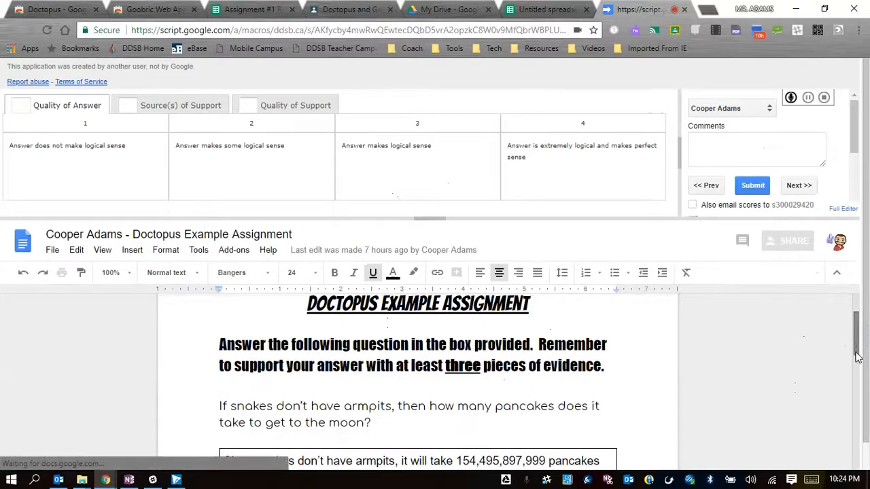
scroll(856, 360, "down", 1)
left_click_drag(856, 360, 856, 372)
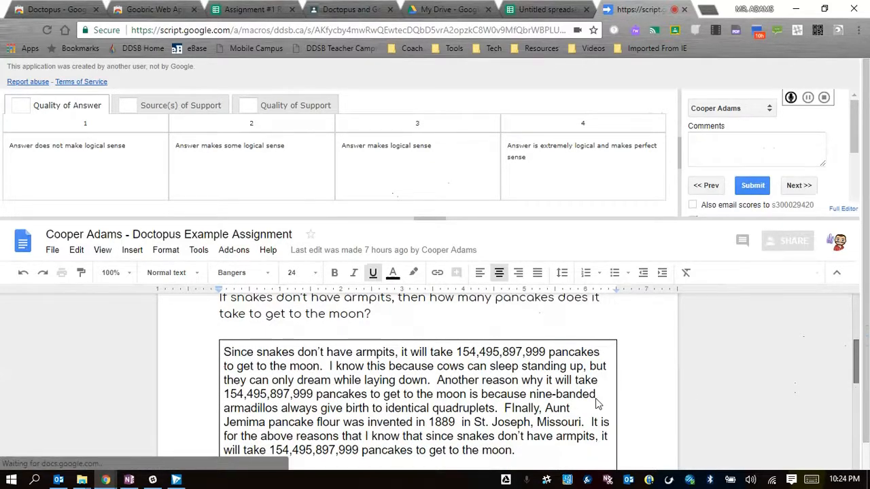
scroll(482, 417, "down", 1)
left_click(504, 370)
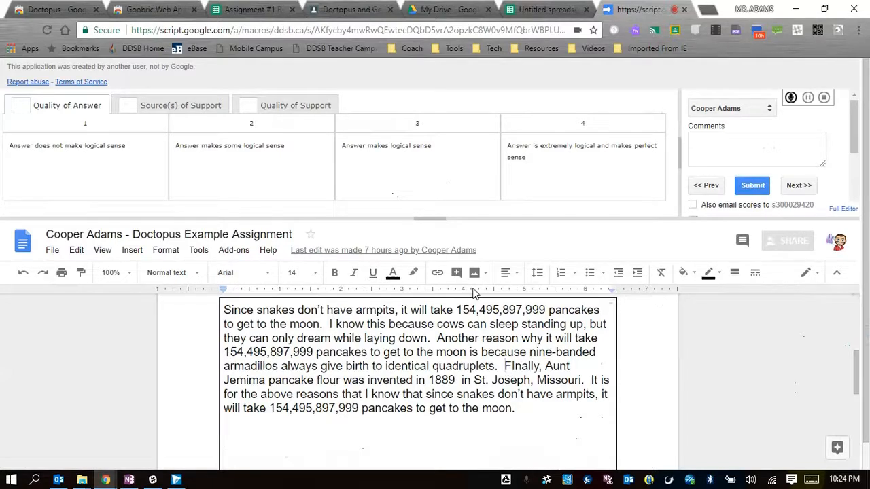
left_click_drag(505, 368, 540, 366)
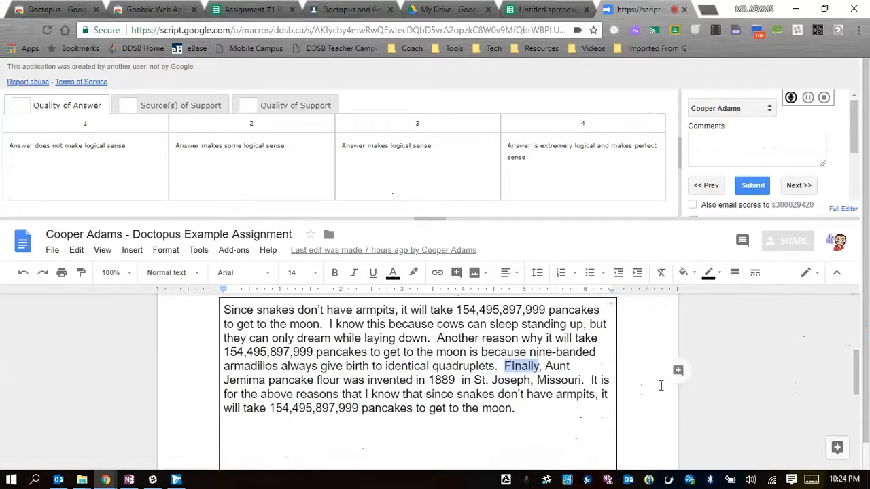
left_click(678, 372)
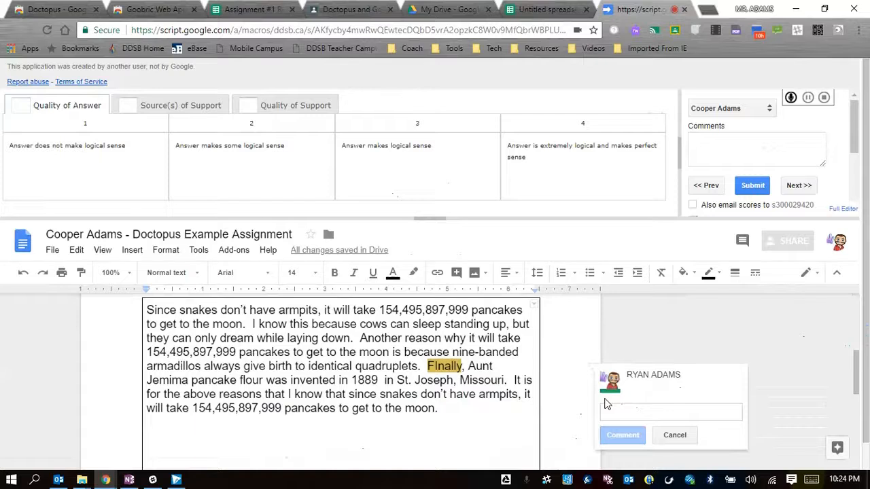
type("Check spelling")
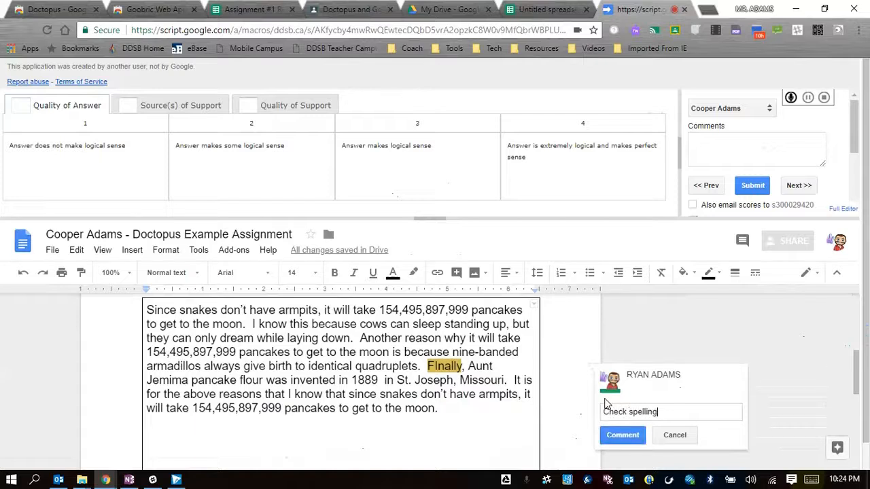
left_click(624, 435)
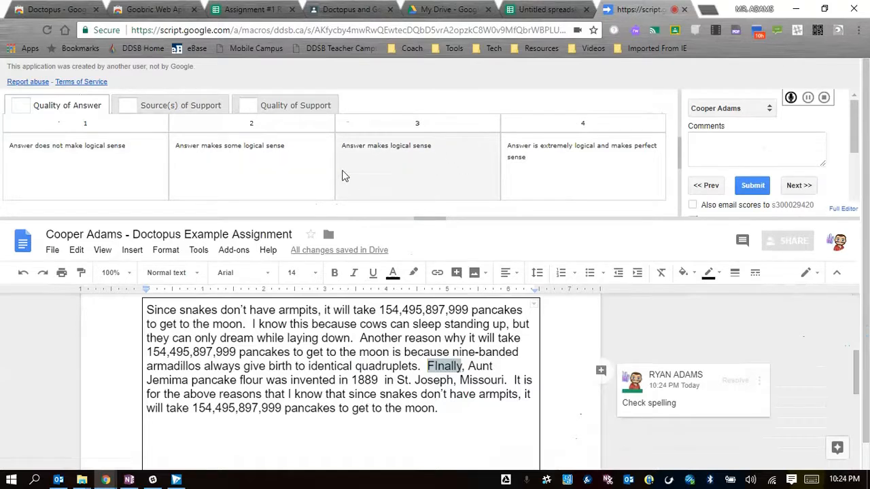
Score the student 3 for Quality of Answer, 3 for Source(s) of Support and 2 for Quality of Support.
left_click(410, 183)
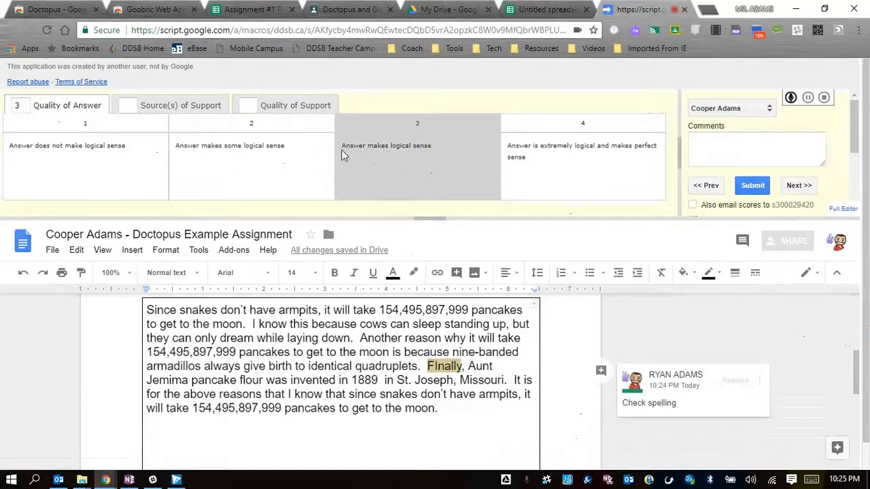
left_click(178, 106)
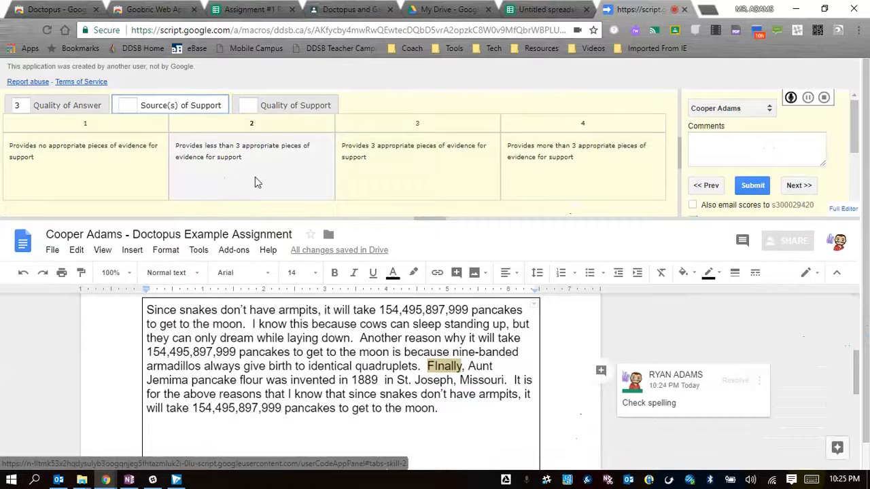
left_click(414, 190)
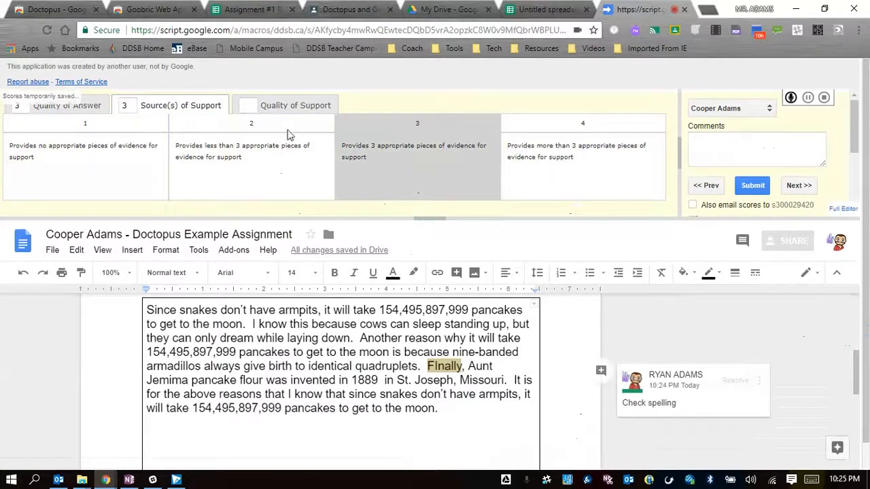
left_click(292, 109)
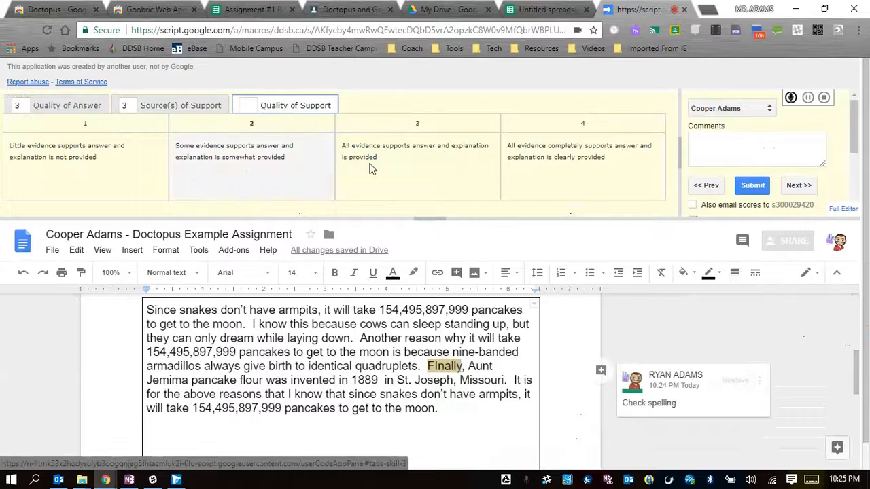
left_click(228, 176)
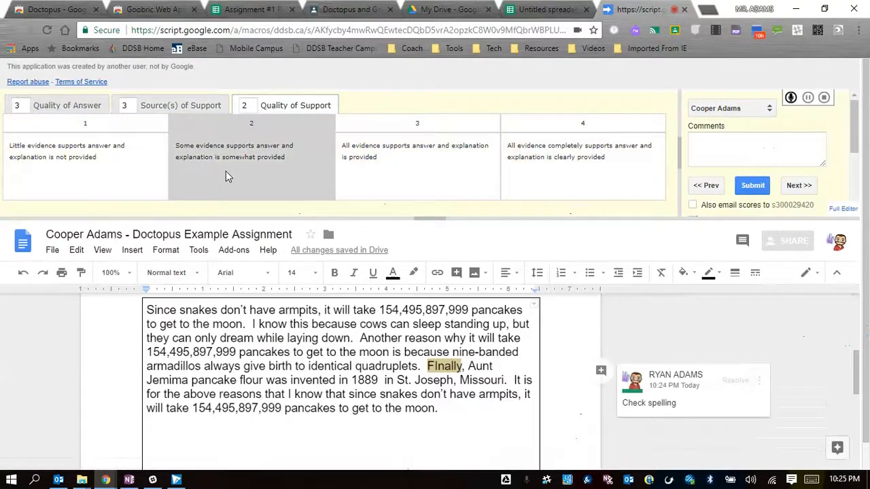
Enter "Nice work." as the overall rubric comment for the student.
left_click(719, 145)
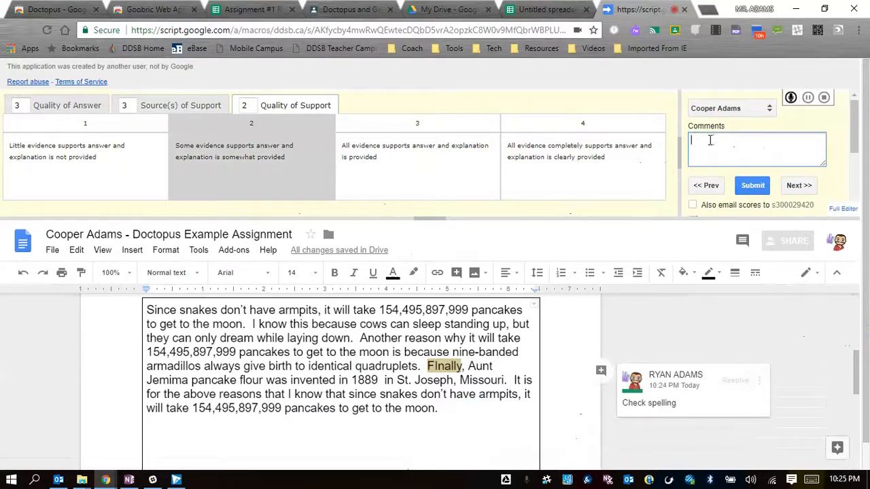
type("Nice work")
Turn off auto-advance on submit and submit the student's rubric scores.
scroll(730, 191, "down", 1)
scroll(730, 192, "up", 1)
scroll(828, 188, "down", 1)
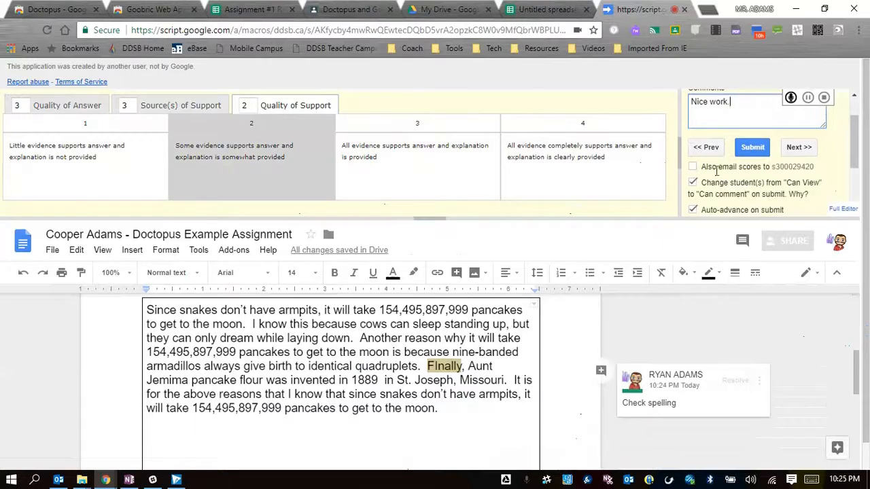
scroll(720, 173, "down", 1)
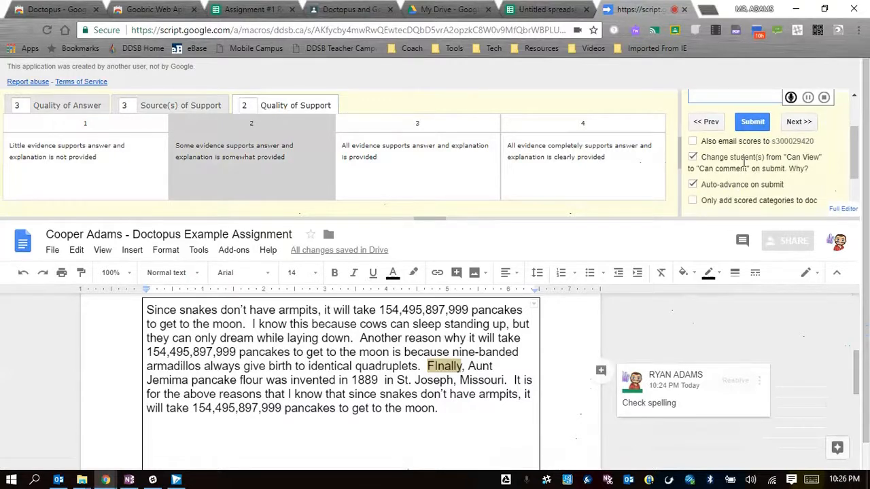
left_click_drag(853, 176, 857, 181)
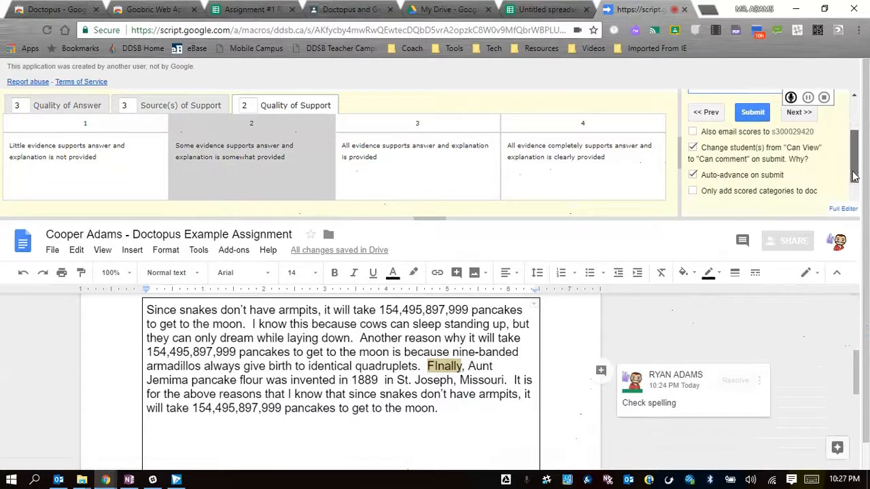
scroll(854, 176, "up", 1)
left_click(692, 187)
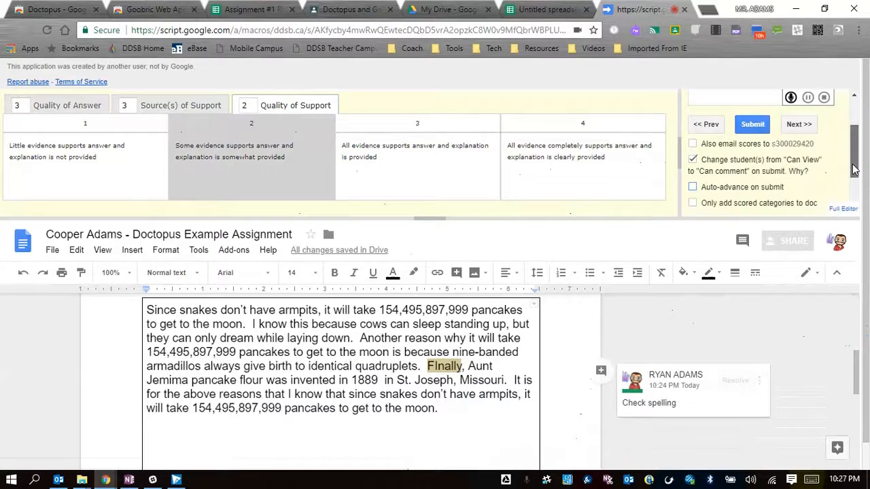
scroll(854, 170, "up", 2)
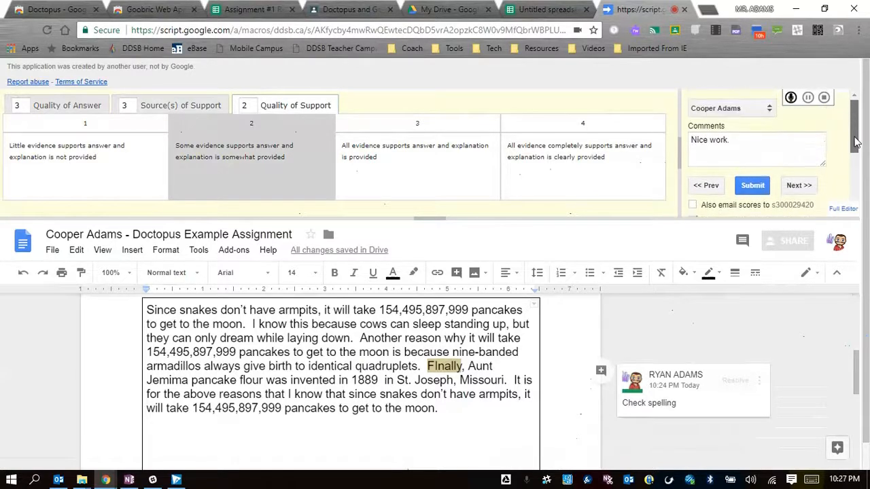
left_click(756, 186)
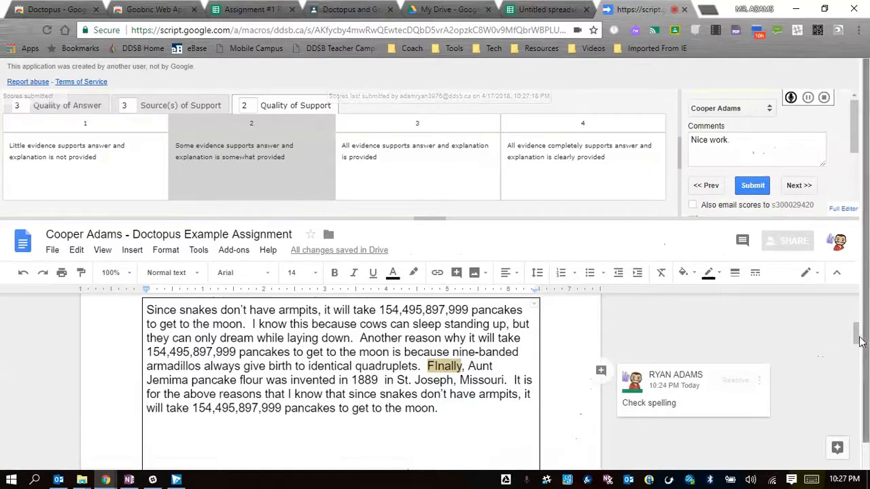
Review the submitted rubric table and comments at the end of the student's document, and return to its beginning.
left_click_drag(860, 342, 859, 376)
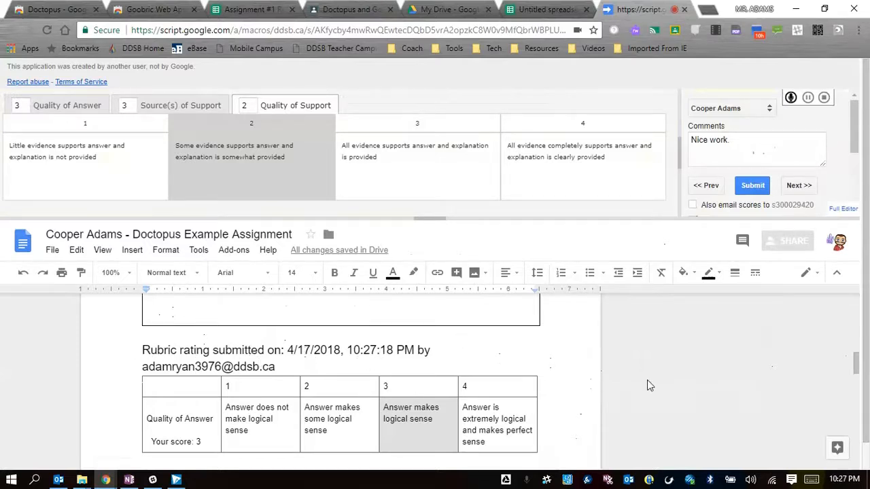
left_click_drag(856, 364, 858, 374)
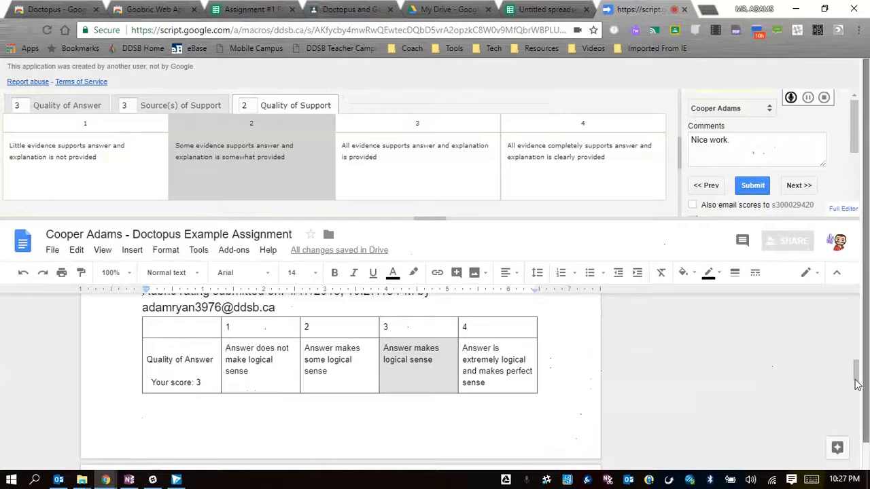
left_click_drag(856, 384, 858, 411)
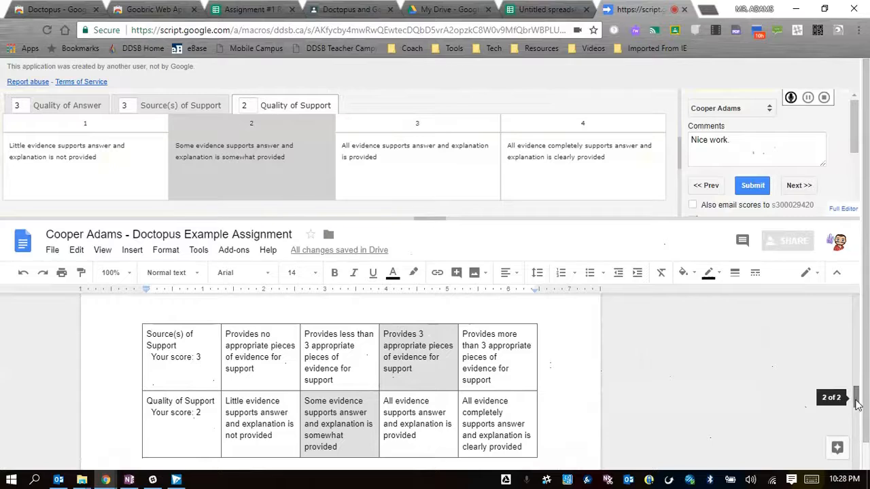
left_click_drag(857, 404, 857, 421)
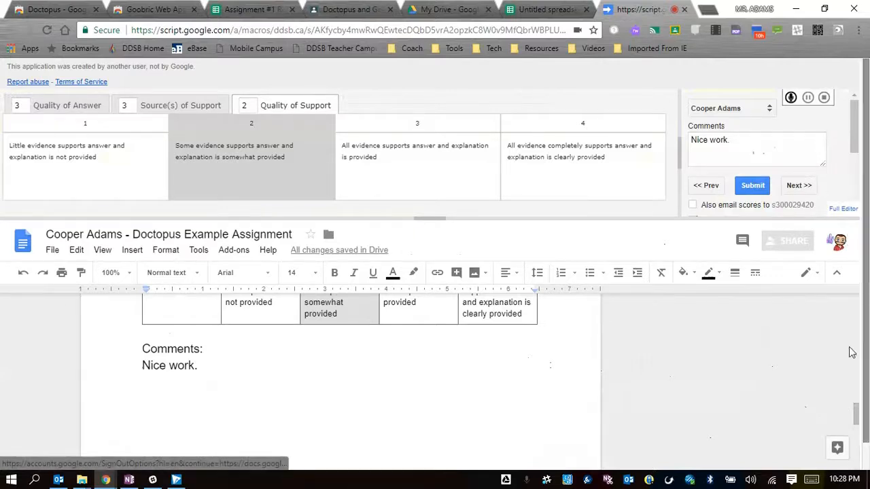
left_click_drag(856, 412, 855, 302)
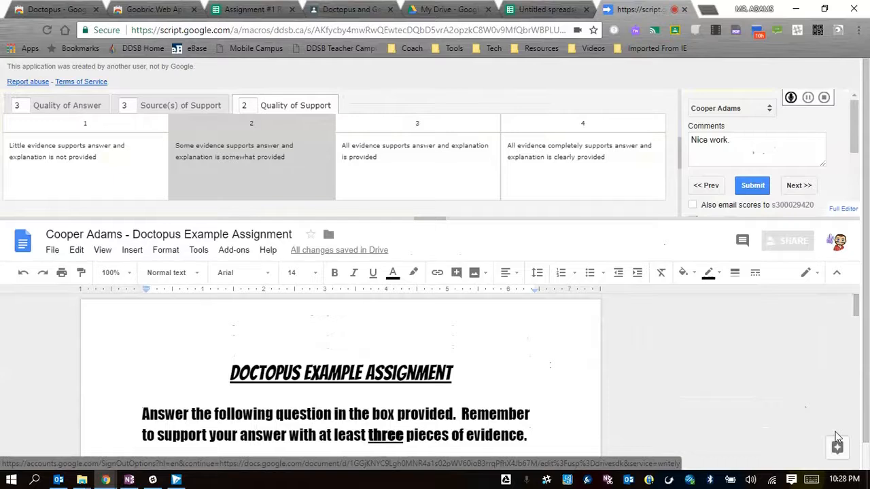
Open the next student's document and submit rubric scores of 1 for all three criteria with the comment "Shabby!".
left_click(795, 186)
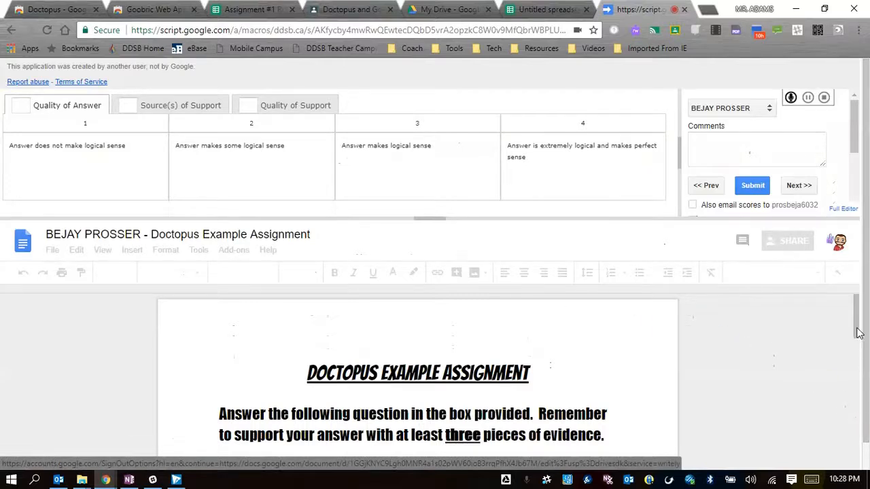
left_click(858, 361)
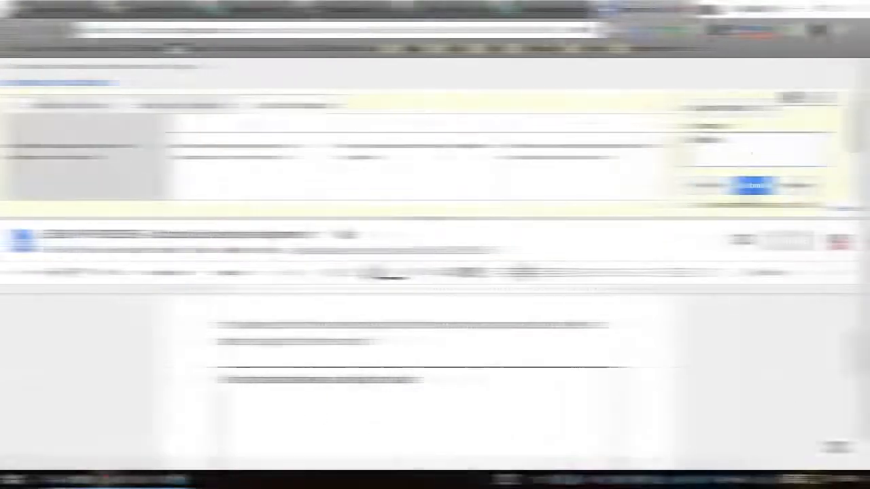
left_click(747, 193)
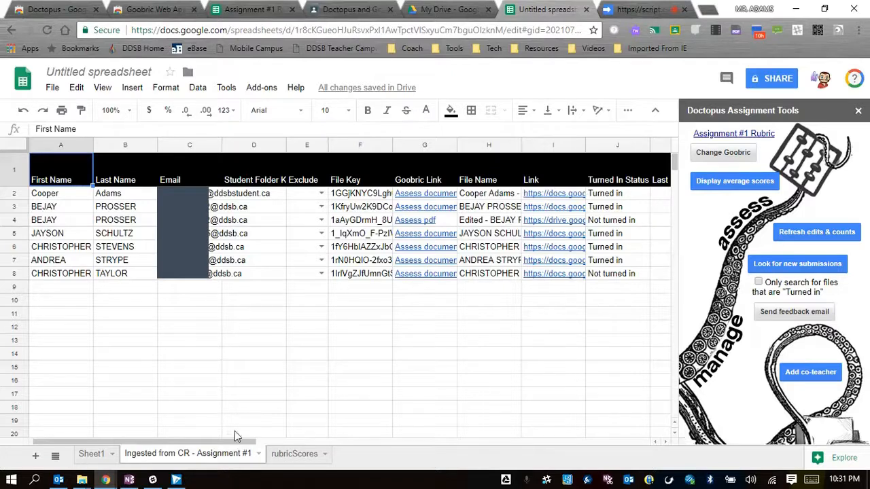
Examine the rubric scores and comments recorded in the ingested assignment sheet, and open the rubricScores sheet.
left_click_drag(246, 446, 473, 444)
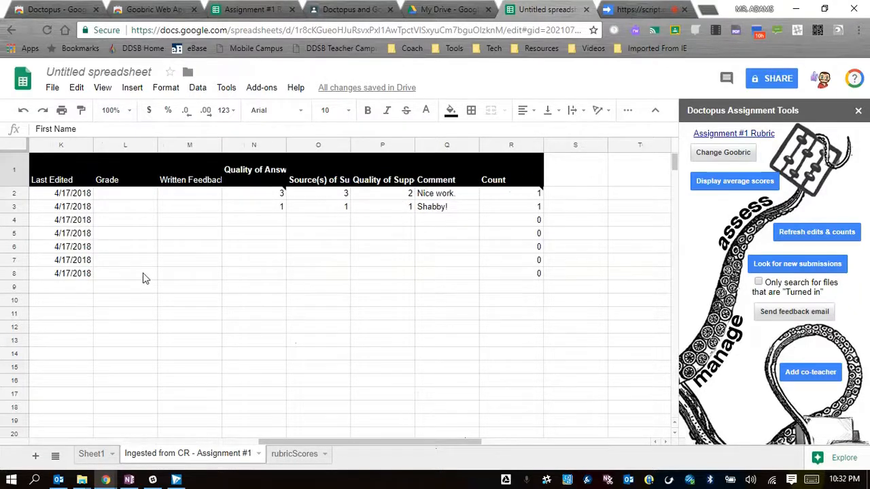
mouse_move(257, 182)
left_click(297, 453)
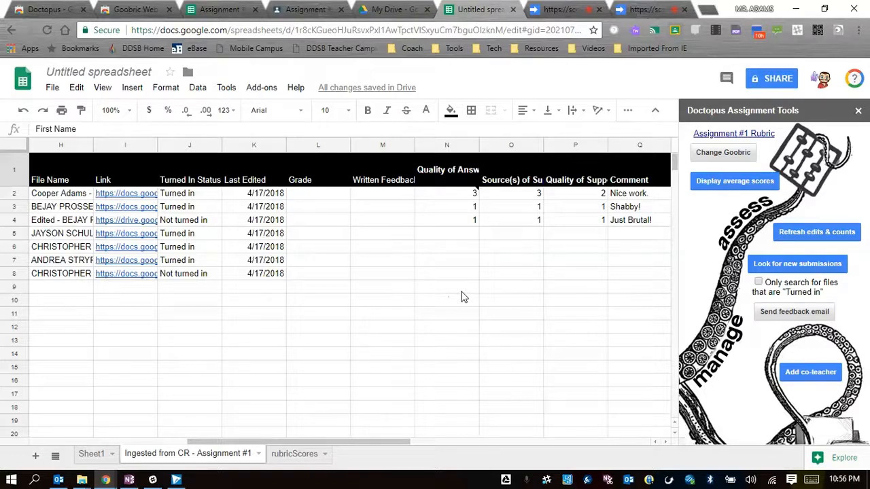
Rename the untitled spreadsheet as "Assignment #1 Assessment".
left_click(97, 73)
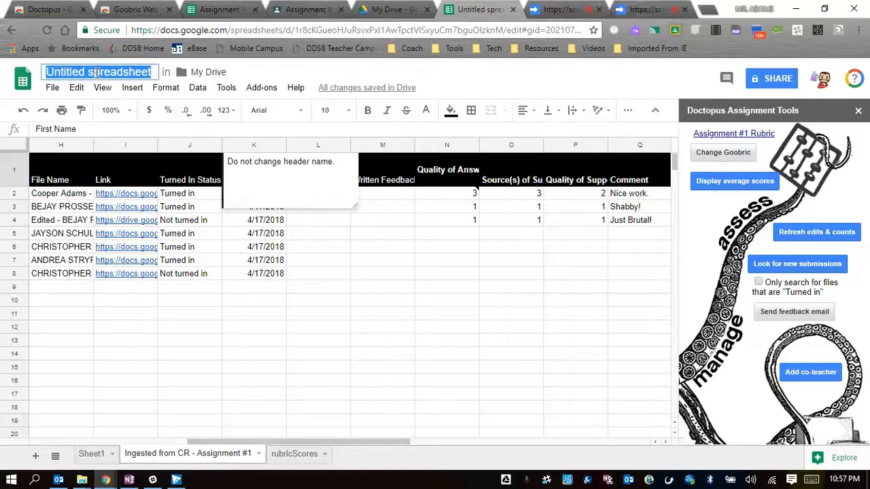
type("Assign")
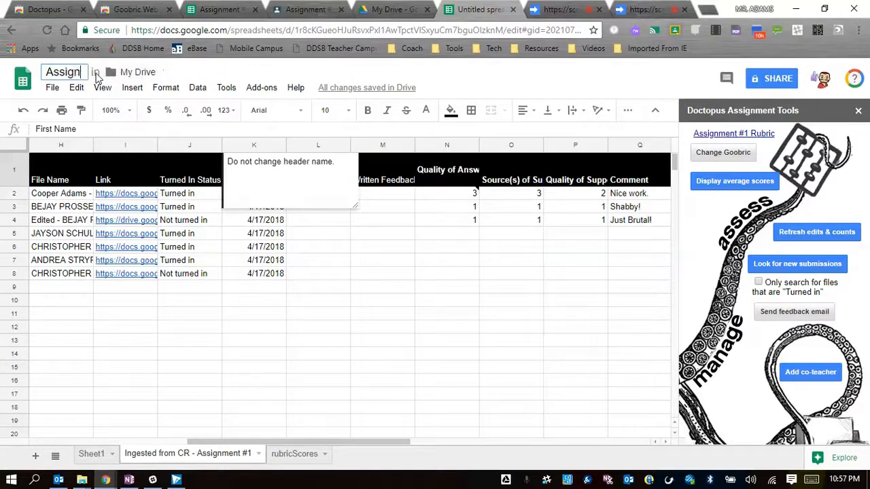
type("ment")
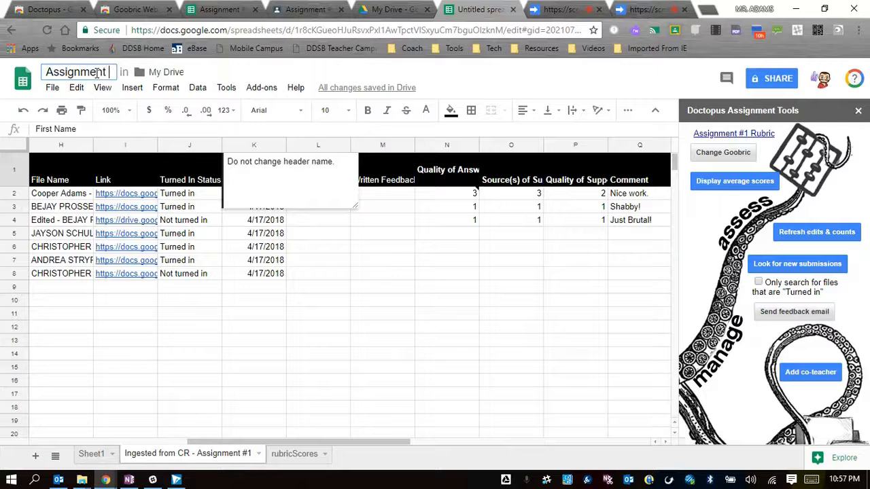
type(" #1 ")
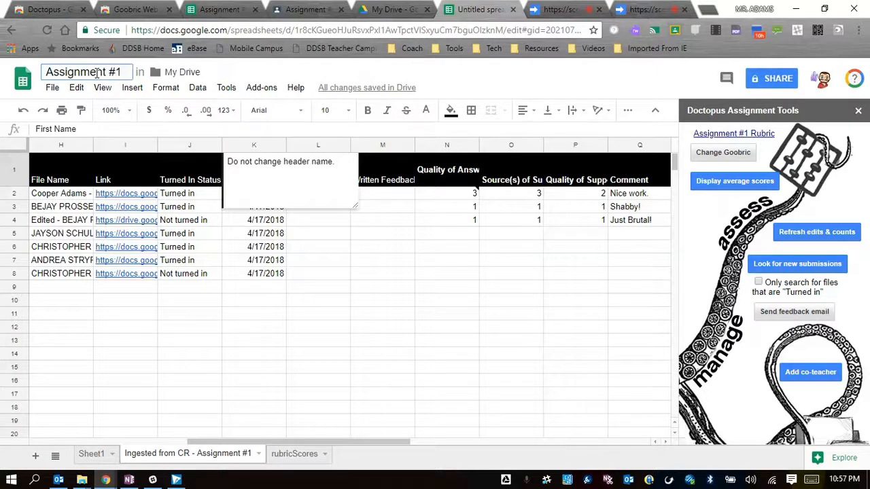
type("Asses")
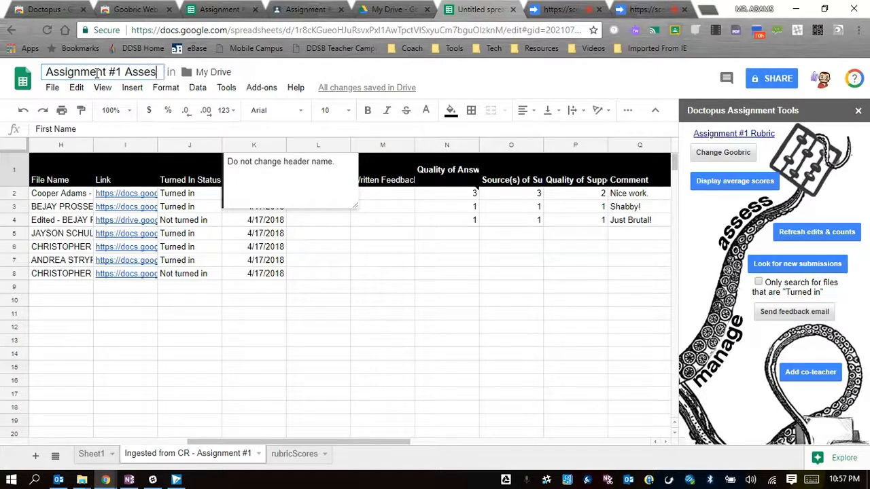
type("sment")
key("Return")
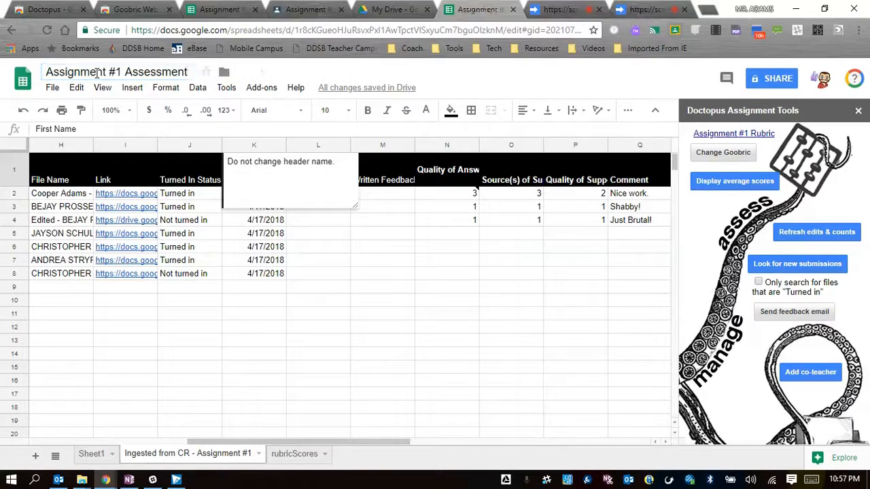